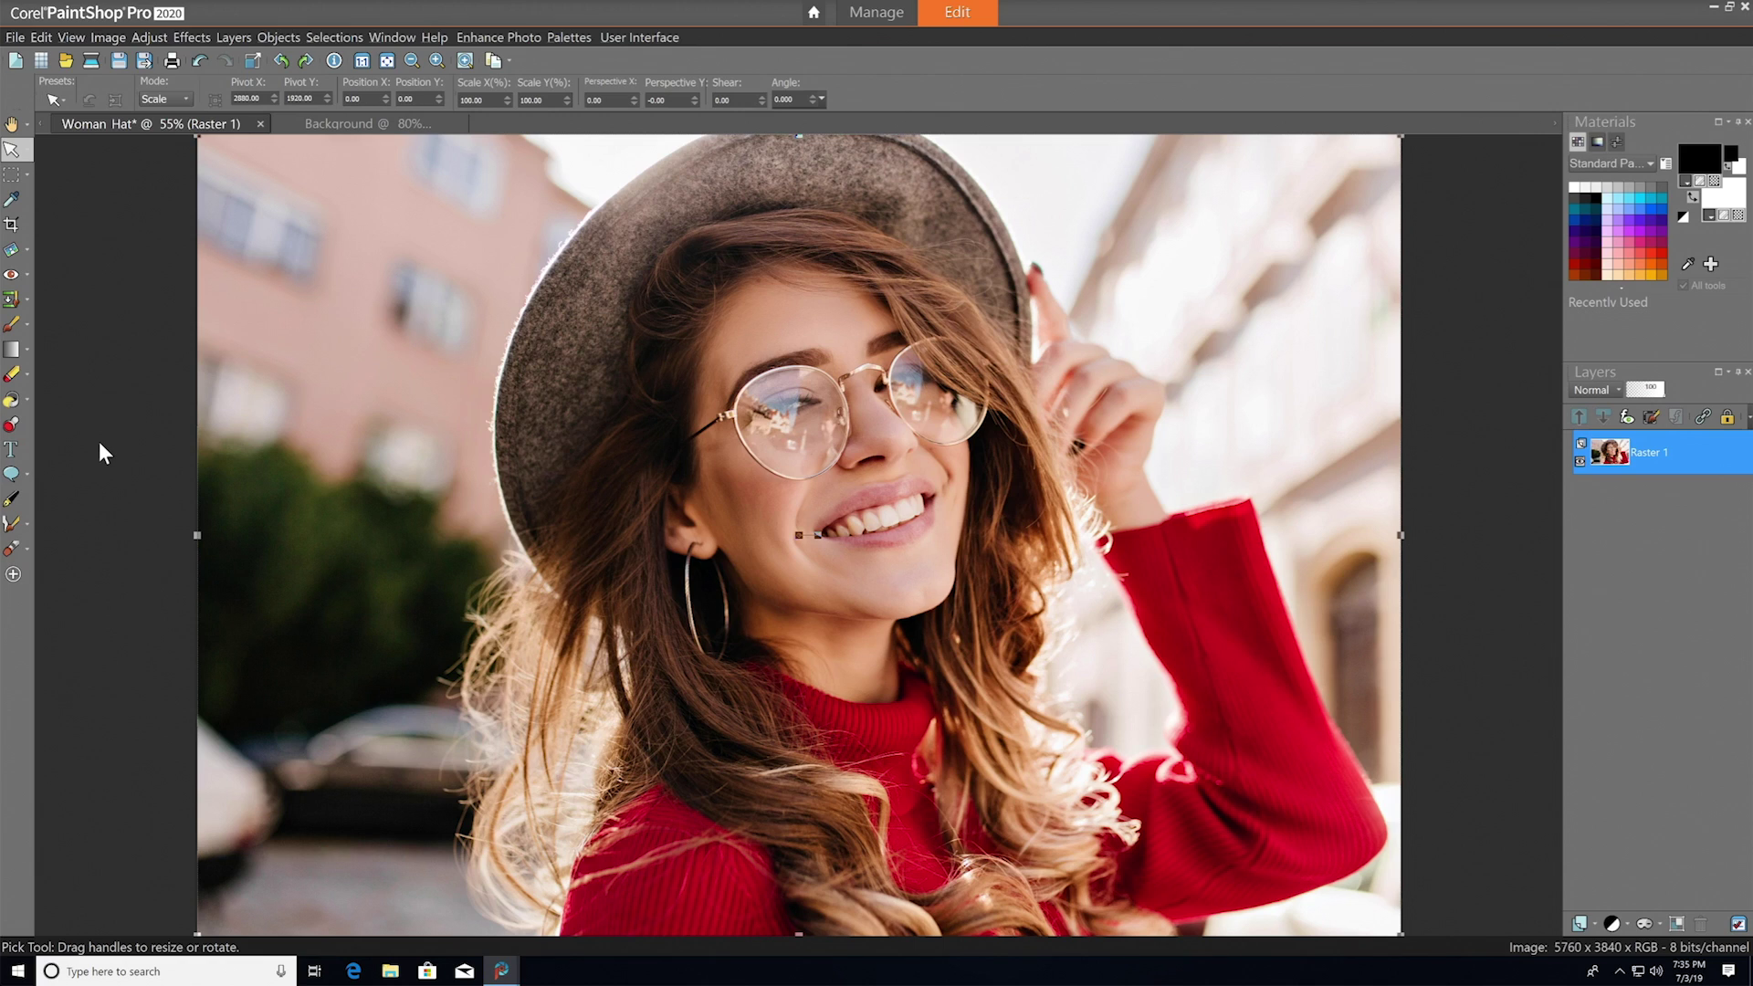
Step: Select the woman with her hat, hair and red sweater using the Smart Selection Brush
left_click(12, 174)
left_click(101, 248)
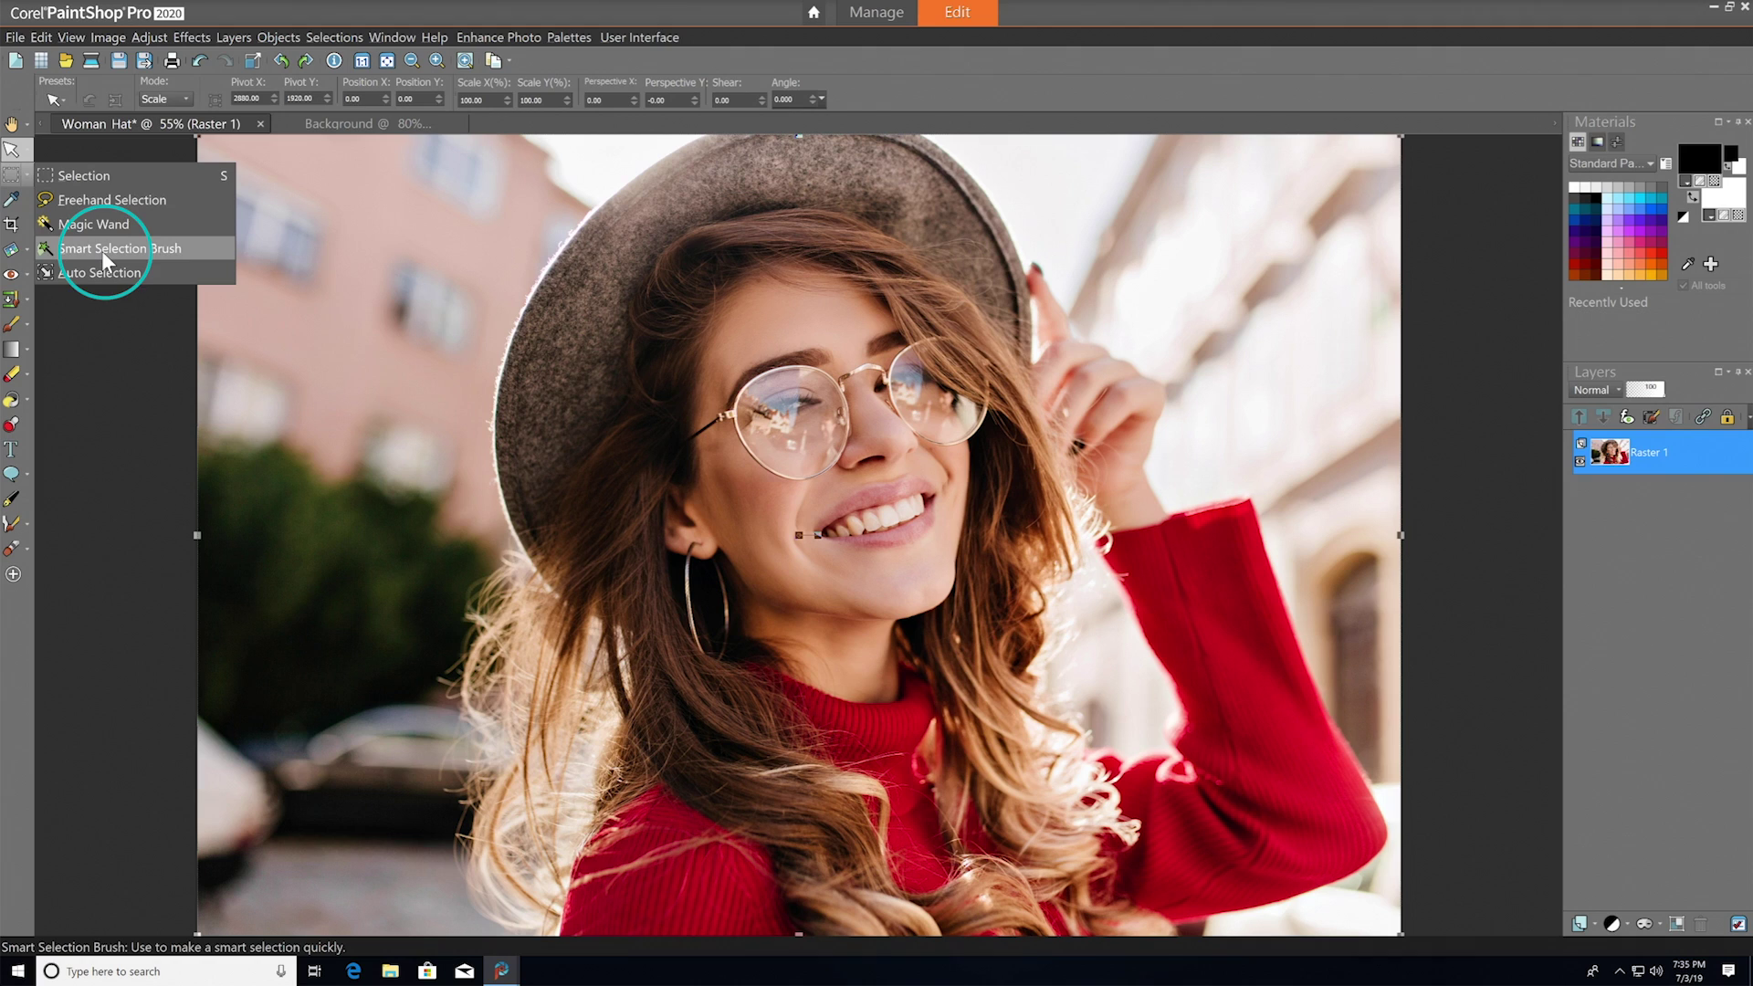
mouse_move(593, 519)
left_mouse_down()
mouse_move(621, 691)
mouse_move(616, 812)
mouse_move(650, 899)
mouse_move(778, 826)
mouse_move(1286, 813)
mouse_move(1252, 683)
mouse_move(1121, 511)
mouse_move(1093, 383)
mouse_move(1057, 325)
left_mouse_up()
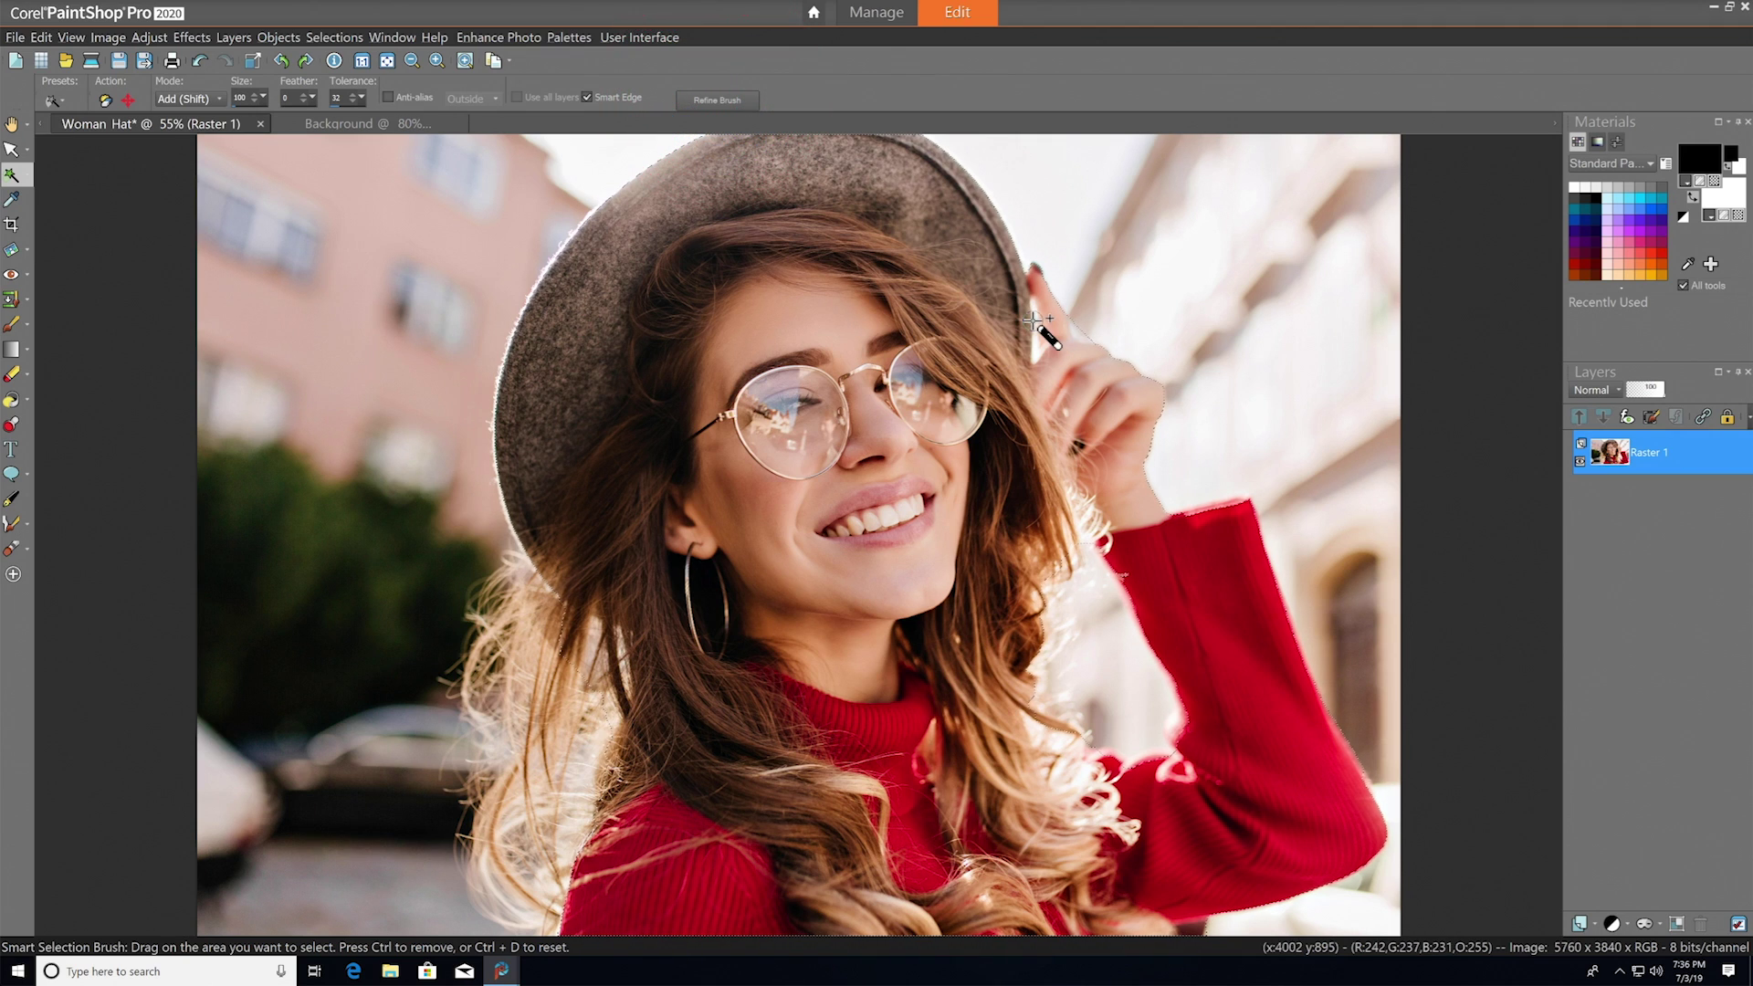
Step: In Refine Brush, compare Black, White, Black and White and Transparent previews, ending on Overlay
left_click(719, 99)
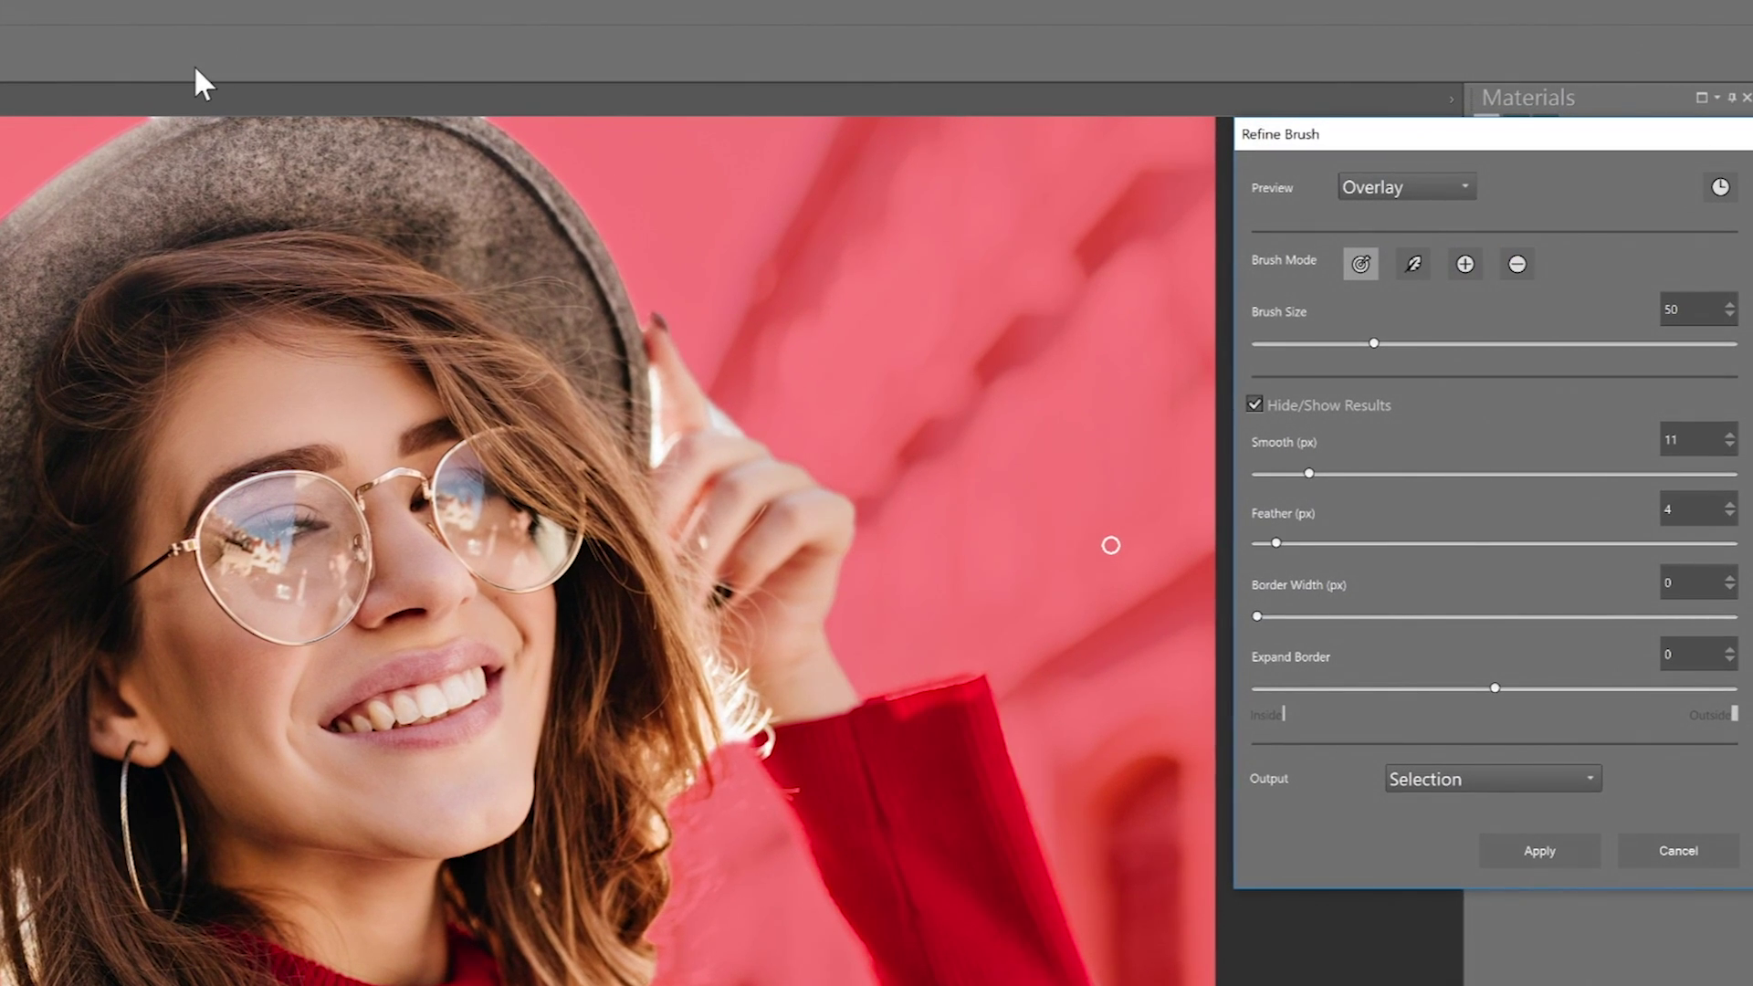
left_click(1479, 188)
left_click(1448, 219)
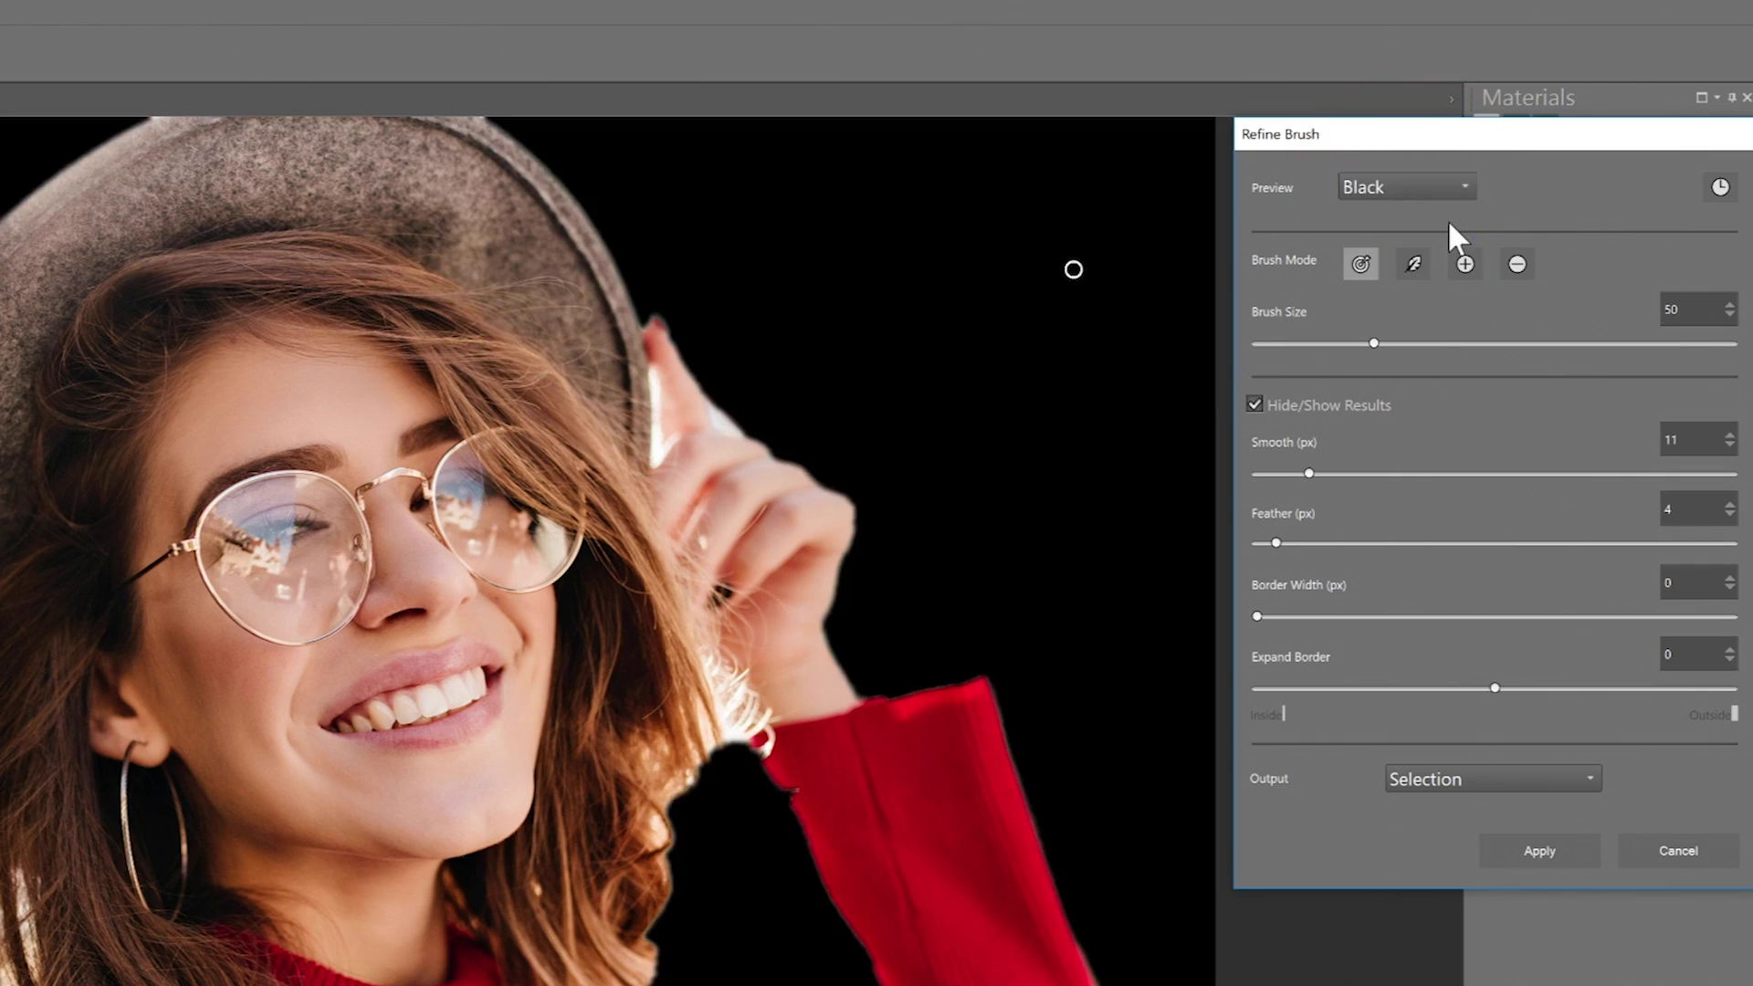
left_click(1463, 182)
left_click(1444, 243)
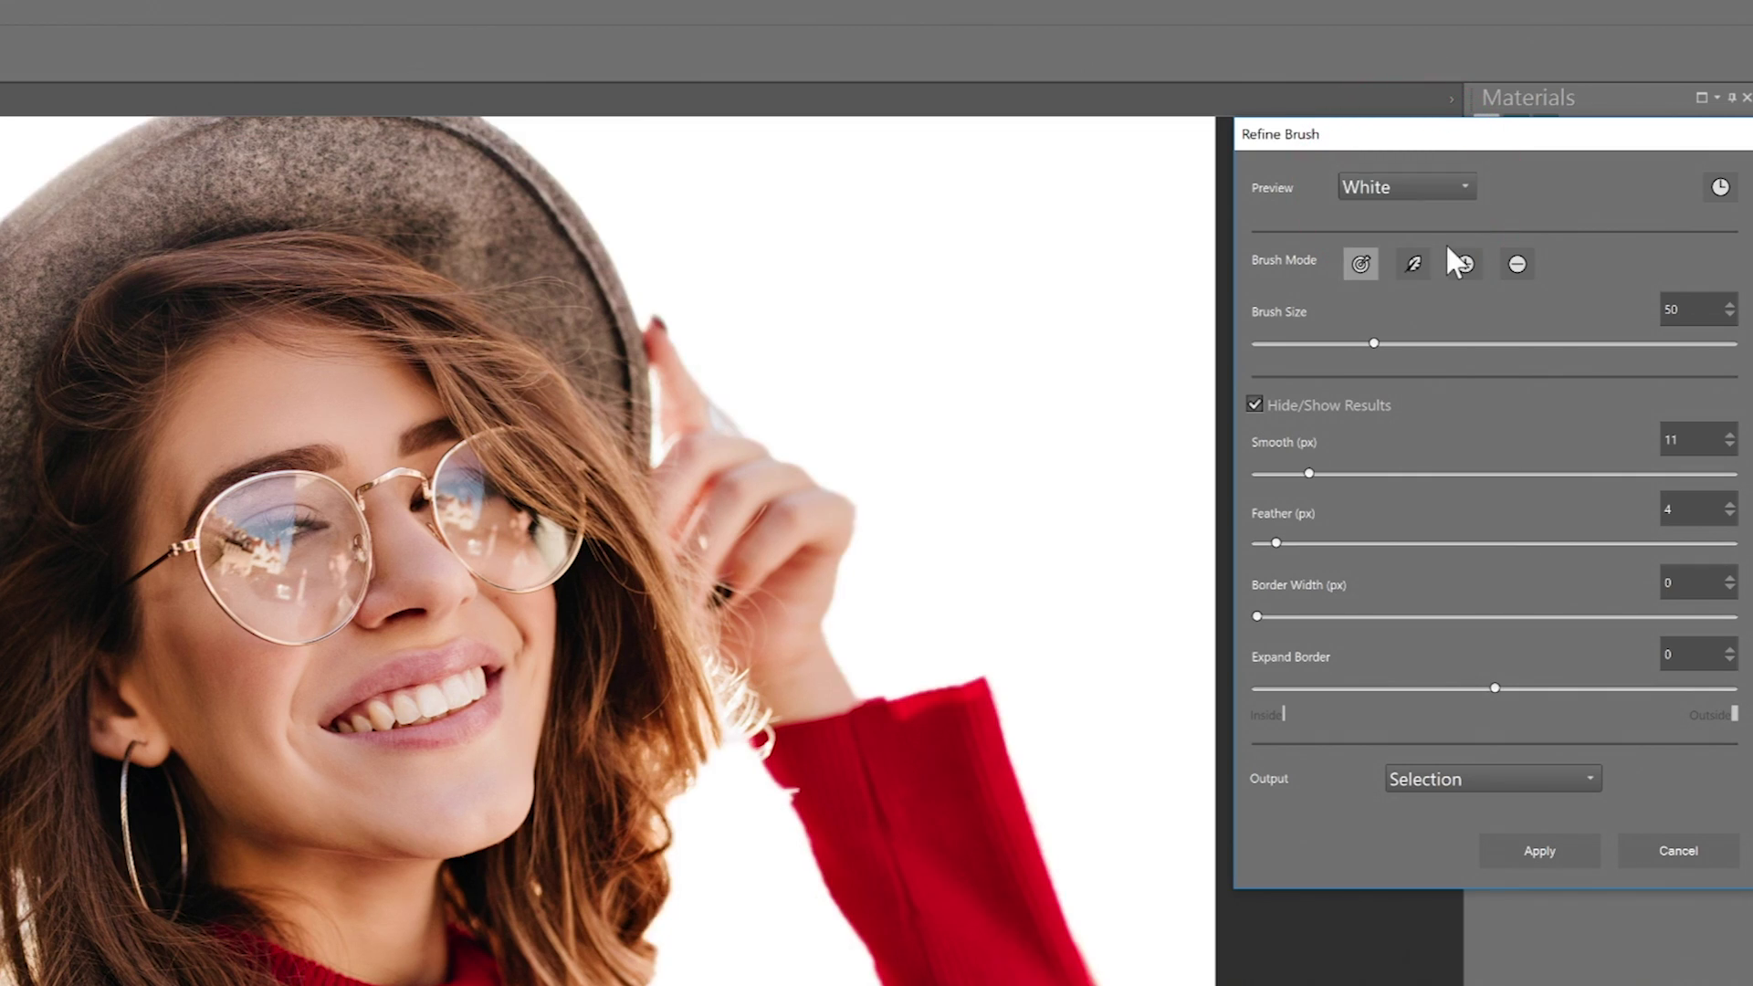
left_click(1471, 181)
left_click(1444, 260)
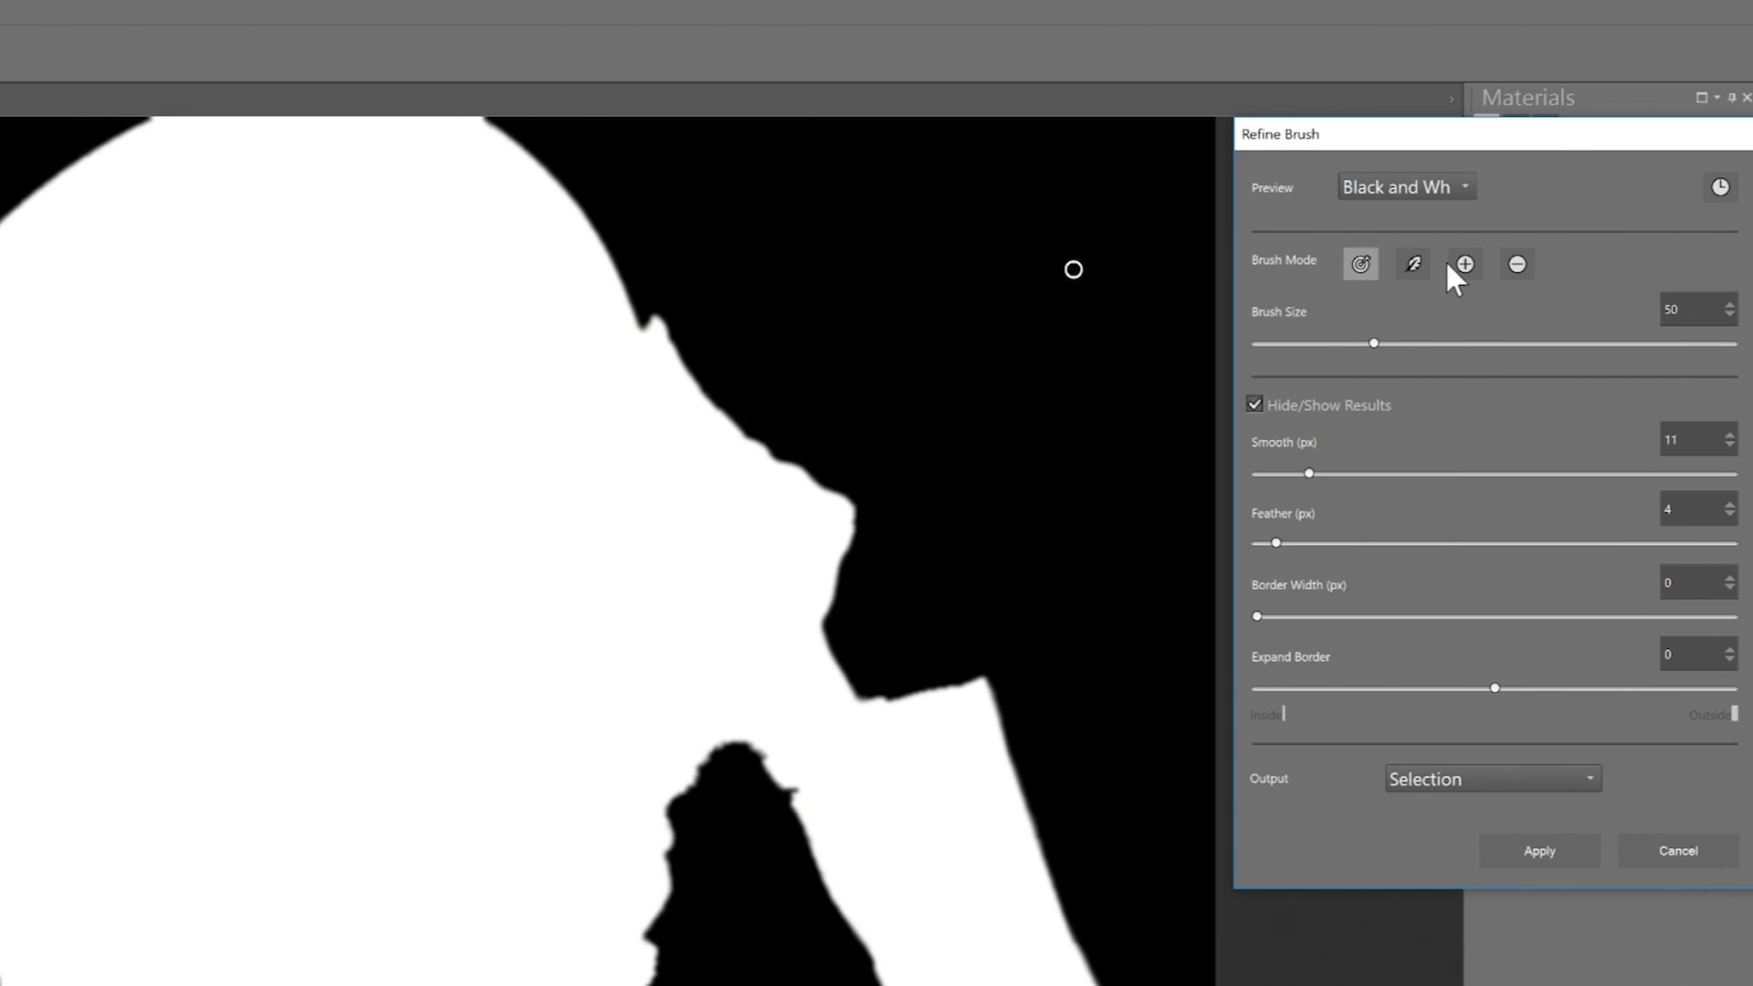
left_click(1463, 188)
left_click(1438, 281)
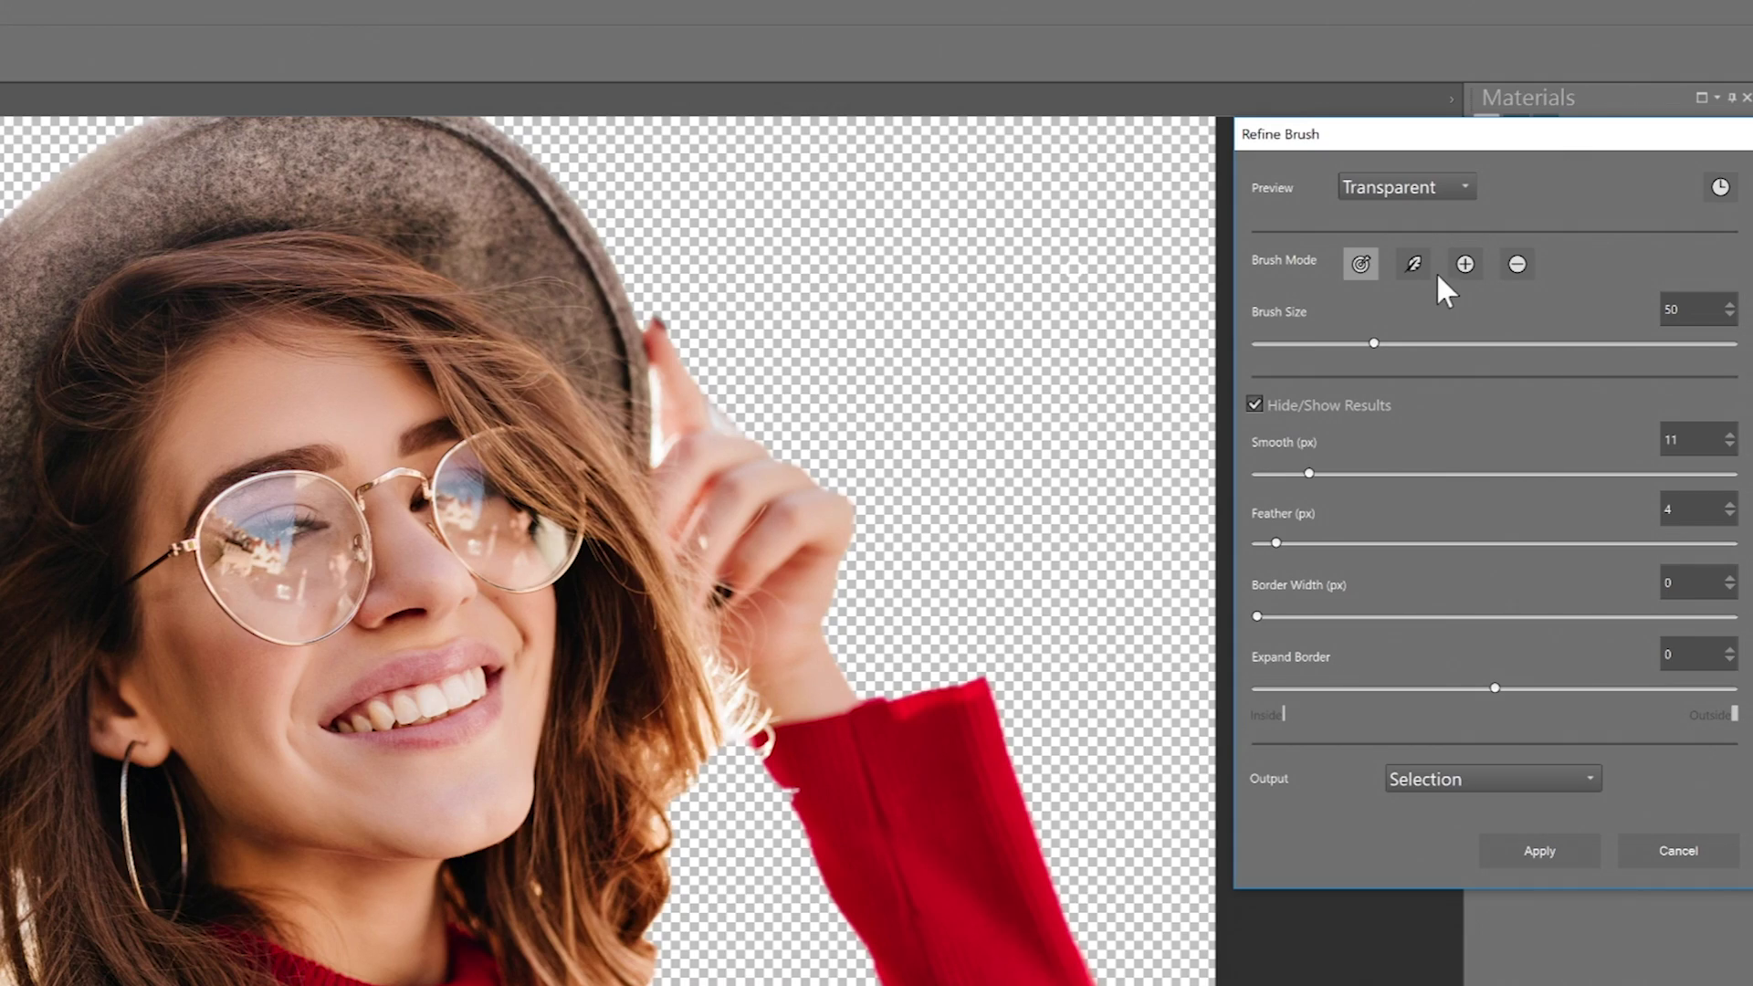
left_click(1459, 187)
left_click(1443, 201)
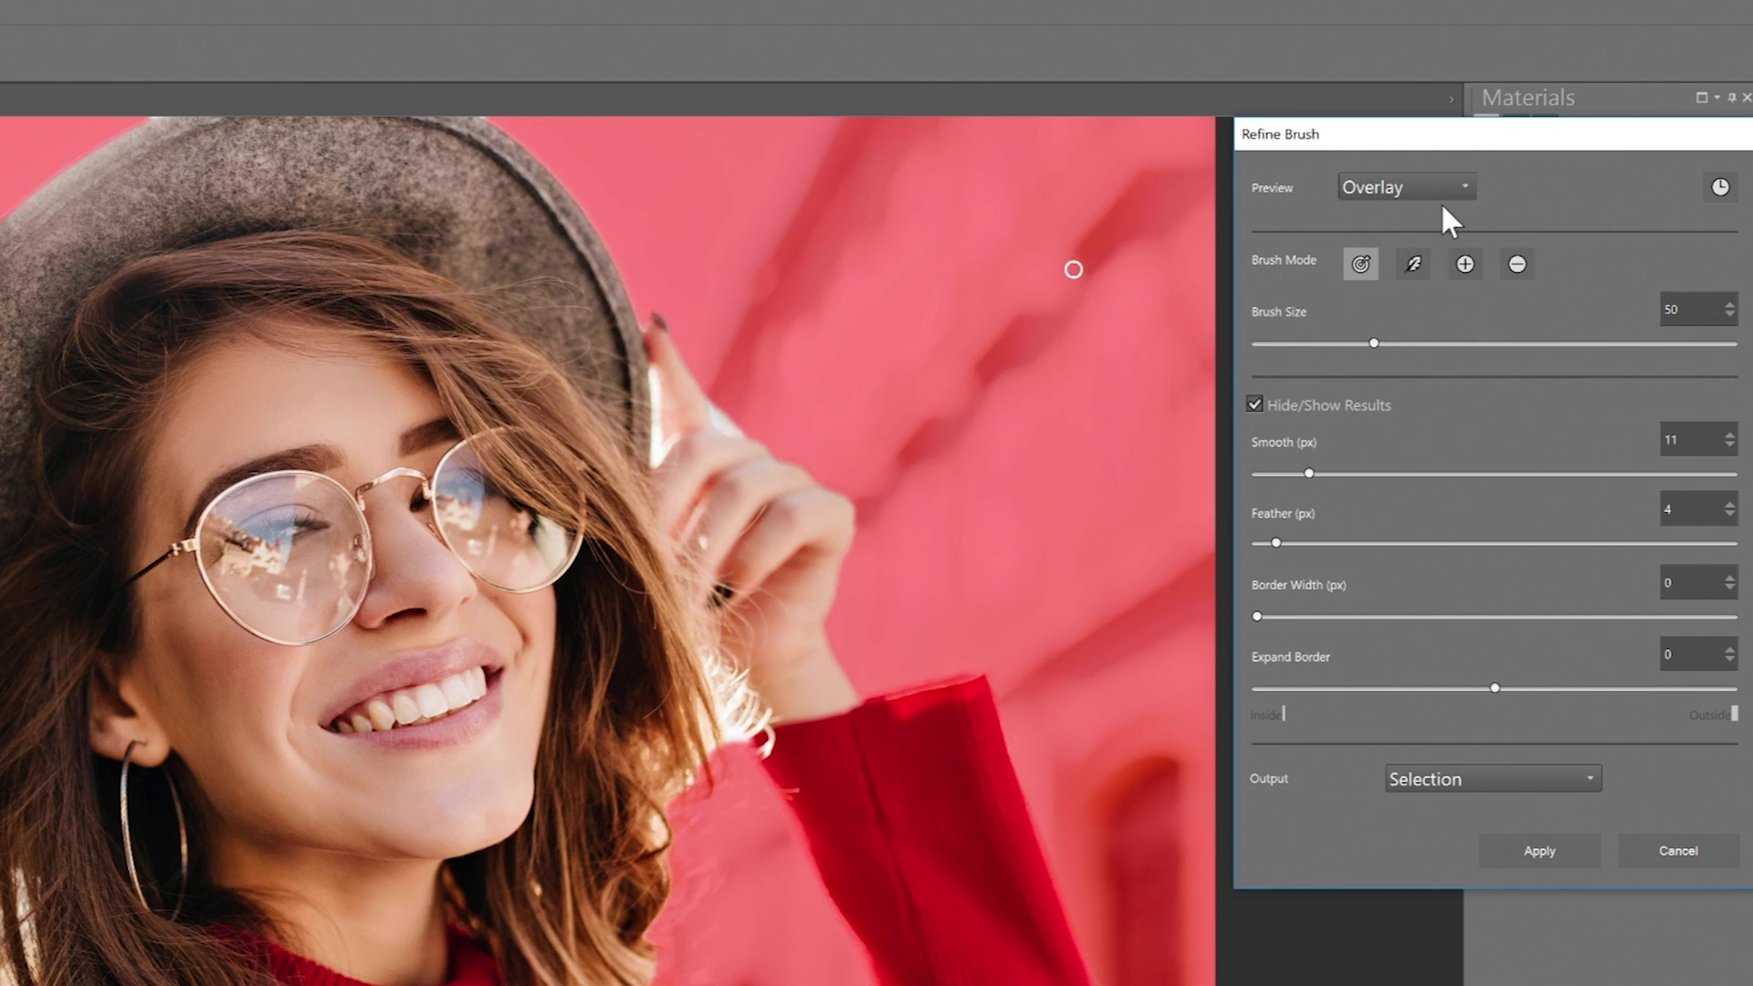
Step: With a 140 px Refine Brush, refine the hair edges on both sides, checking against black
left_click_drag(1374, 343, 1588, 341)
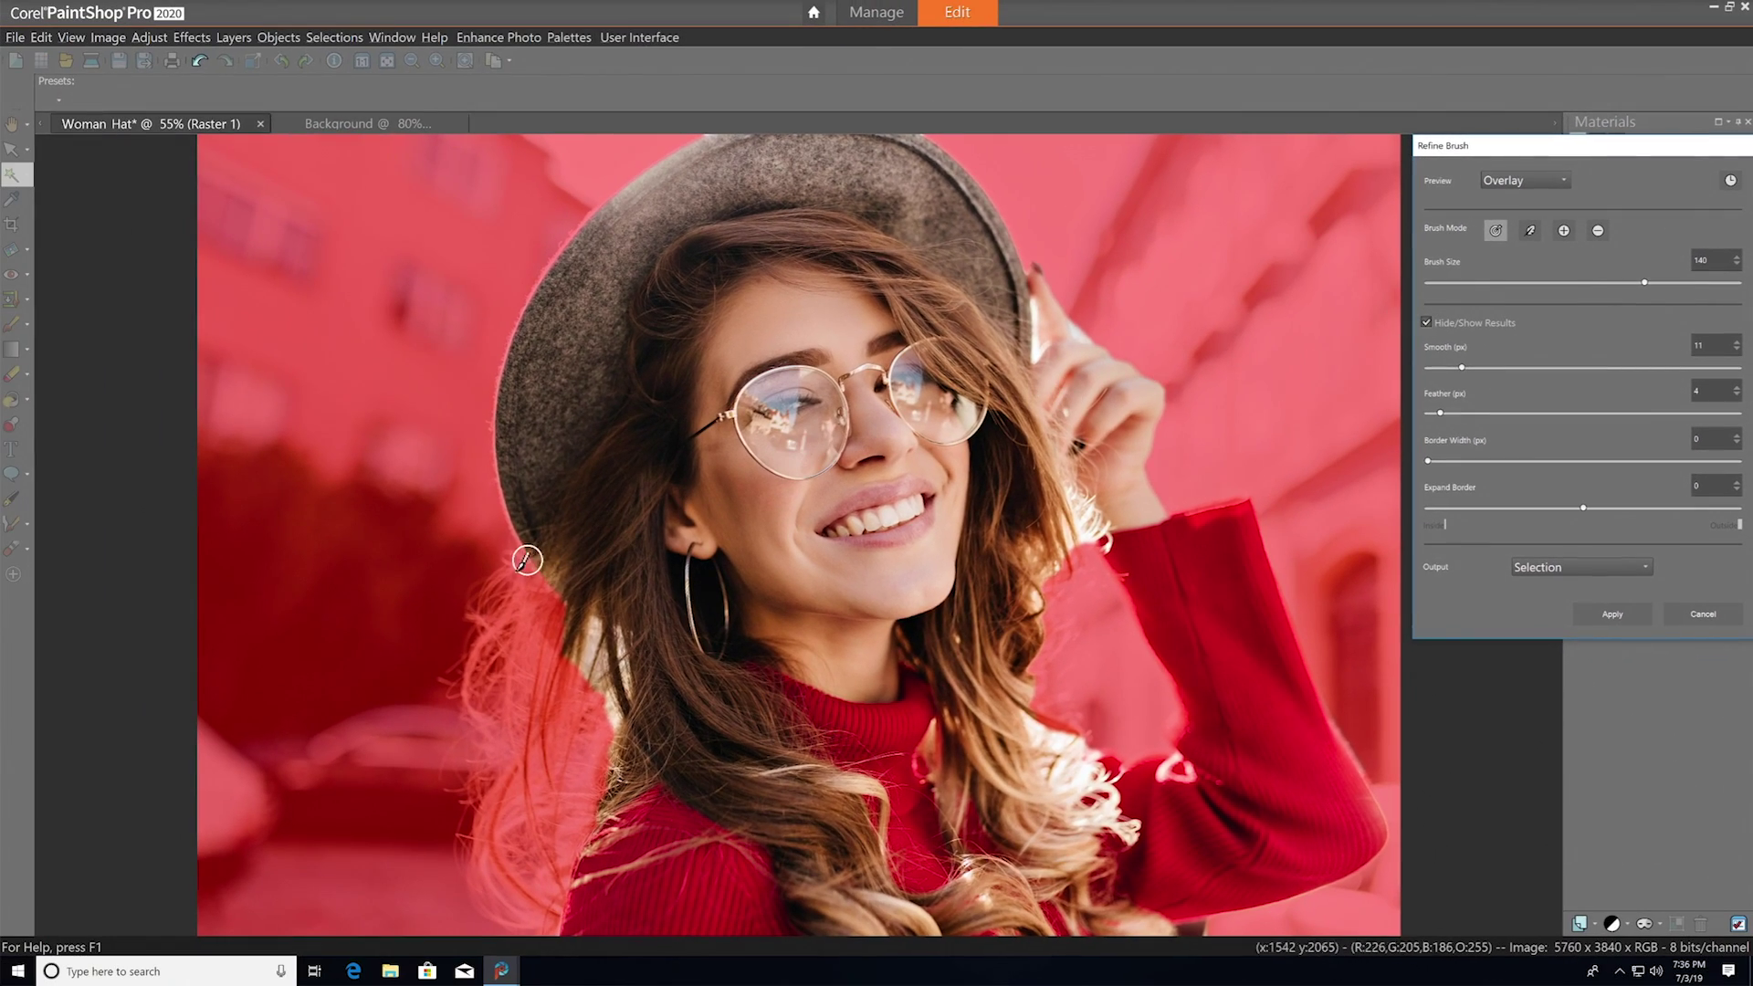
mouse_move(527, 560)
left_mouse_down()
mouse_move(511, 614)
mouse_move(561, 697)
mouse_move(510, 675)
mouse_move(480, 714)
mouse_move(556, 630)
mouse_move(602, 760)
mouse_move(501, 916)
mouse_move(518, 890)
mouse_move(492, 731)
mouse_move(558, 699)
mouse_move(542, 878)
mouse_move(559, 732)
mouse_move(509, 830)
left_mouse_up()
mouse_move(1047, 601)
left_mouse_down()
mouse_move(1050, 731)
mouse_move(1119, 575)
mouse_move(1074, 654)
left_mouse_up()
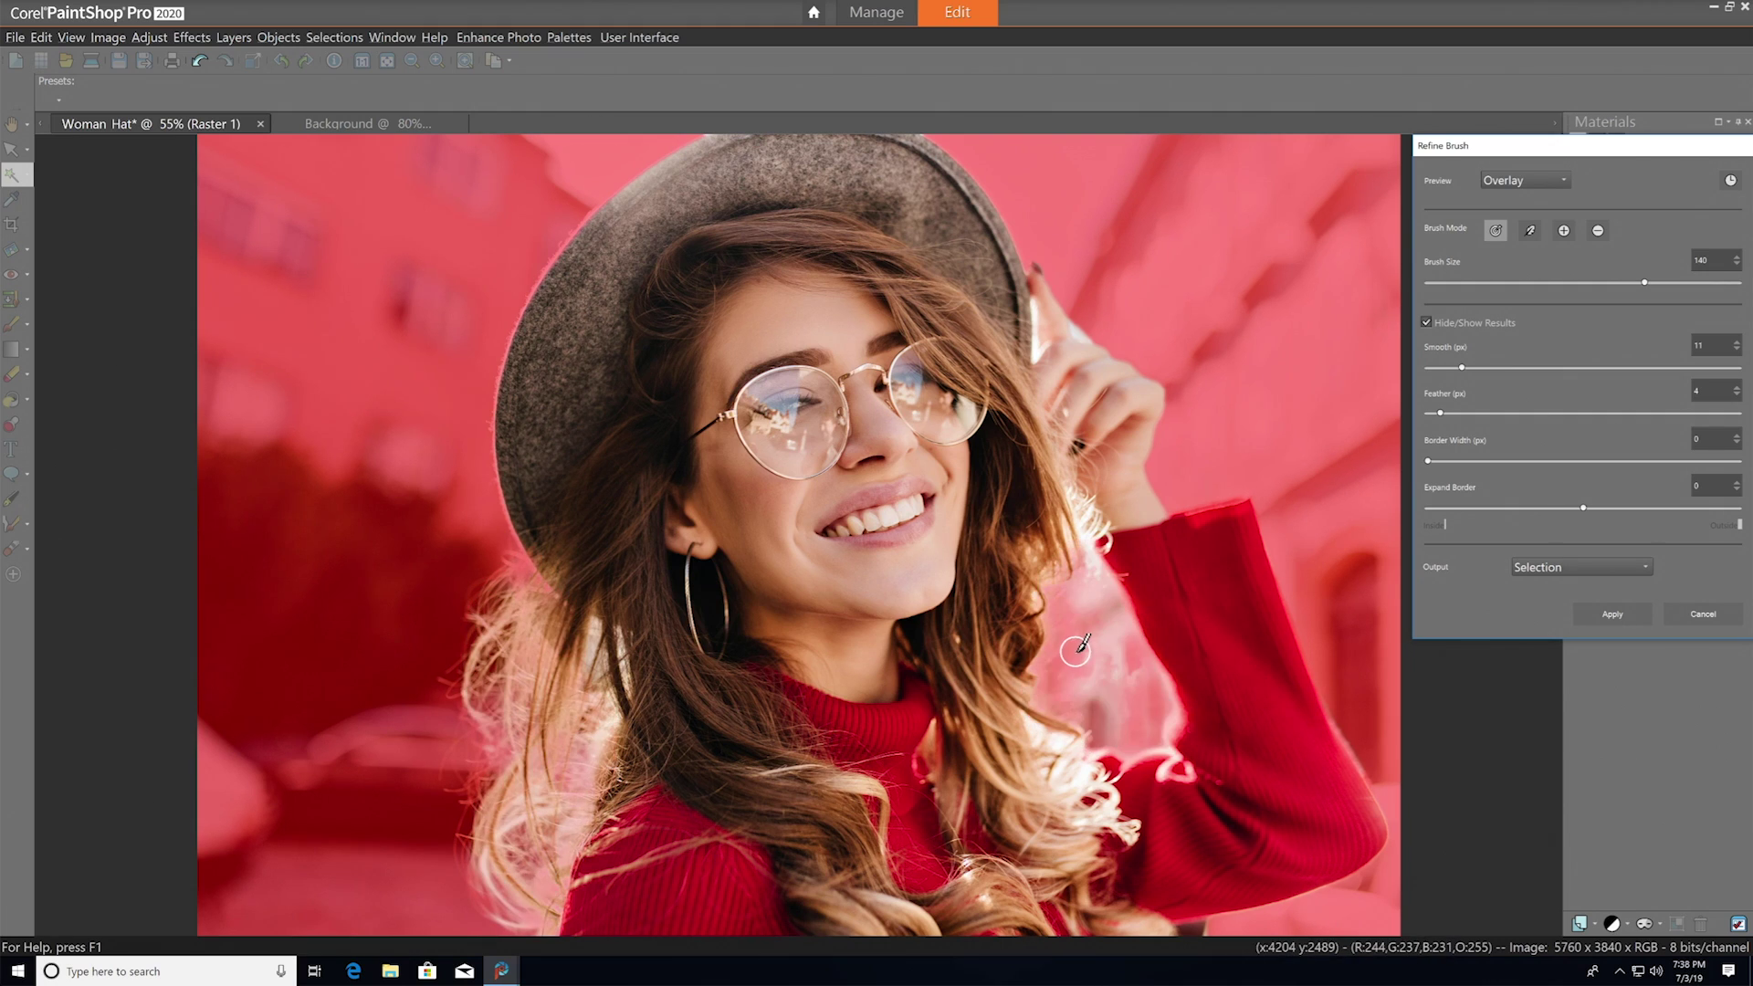
left_click(1564, 180)
left_click(1534, 210)
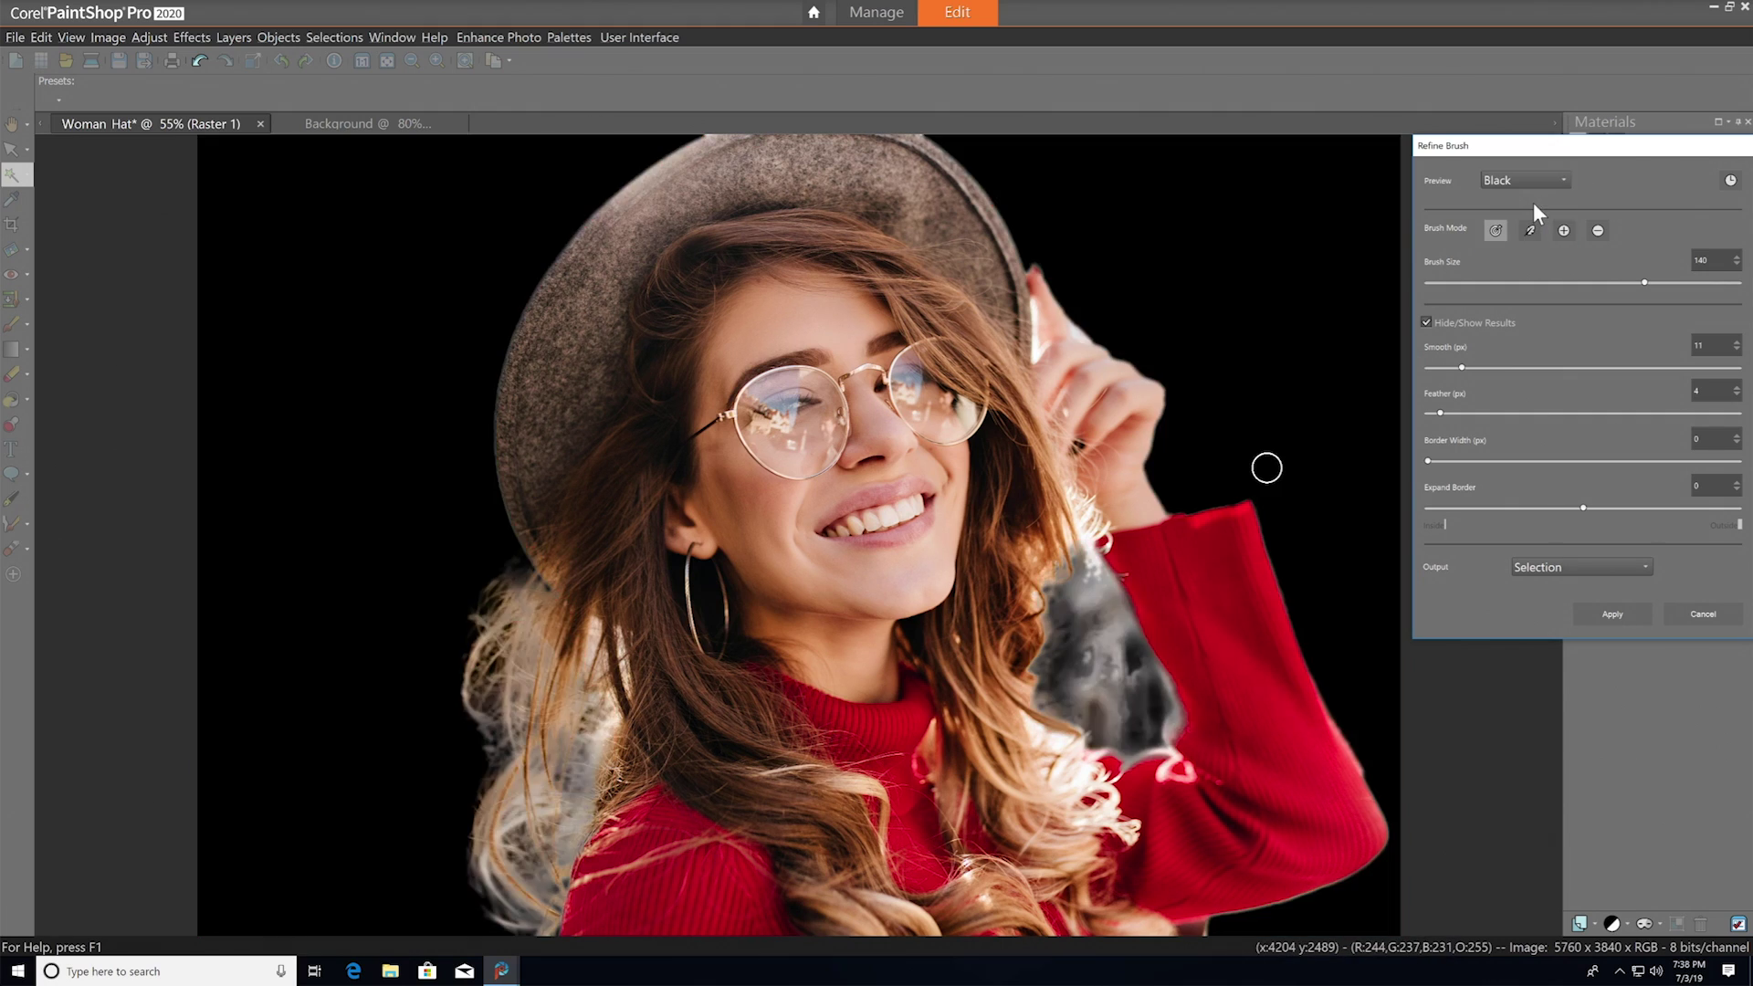
left_click(1531, 184)
left_click(1552, 193)
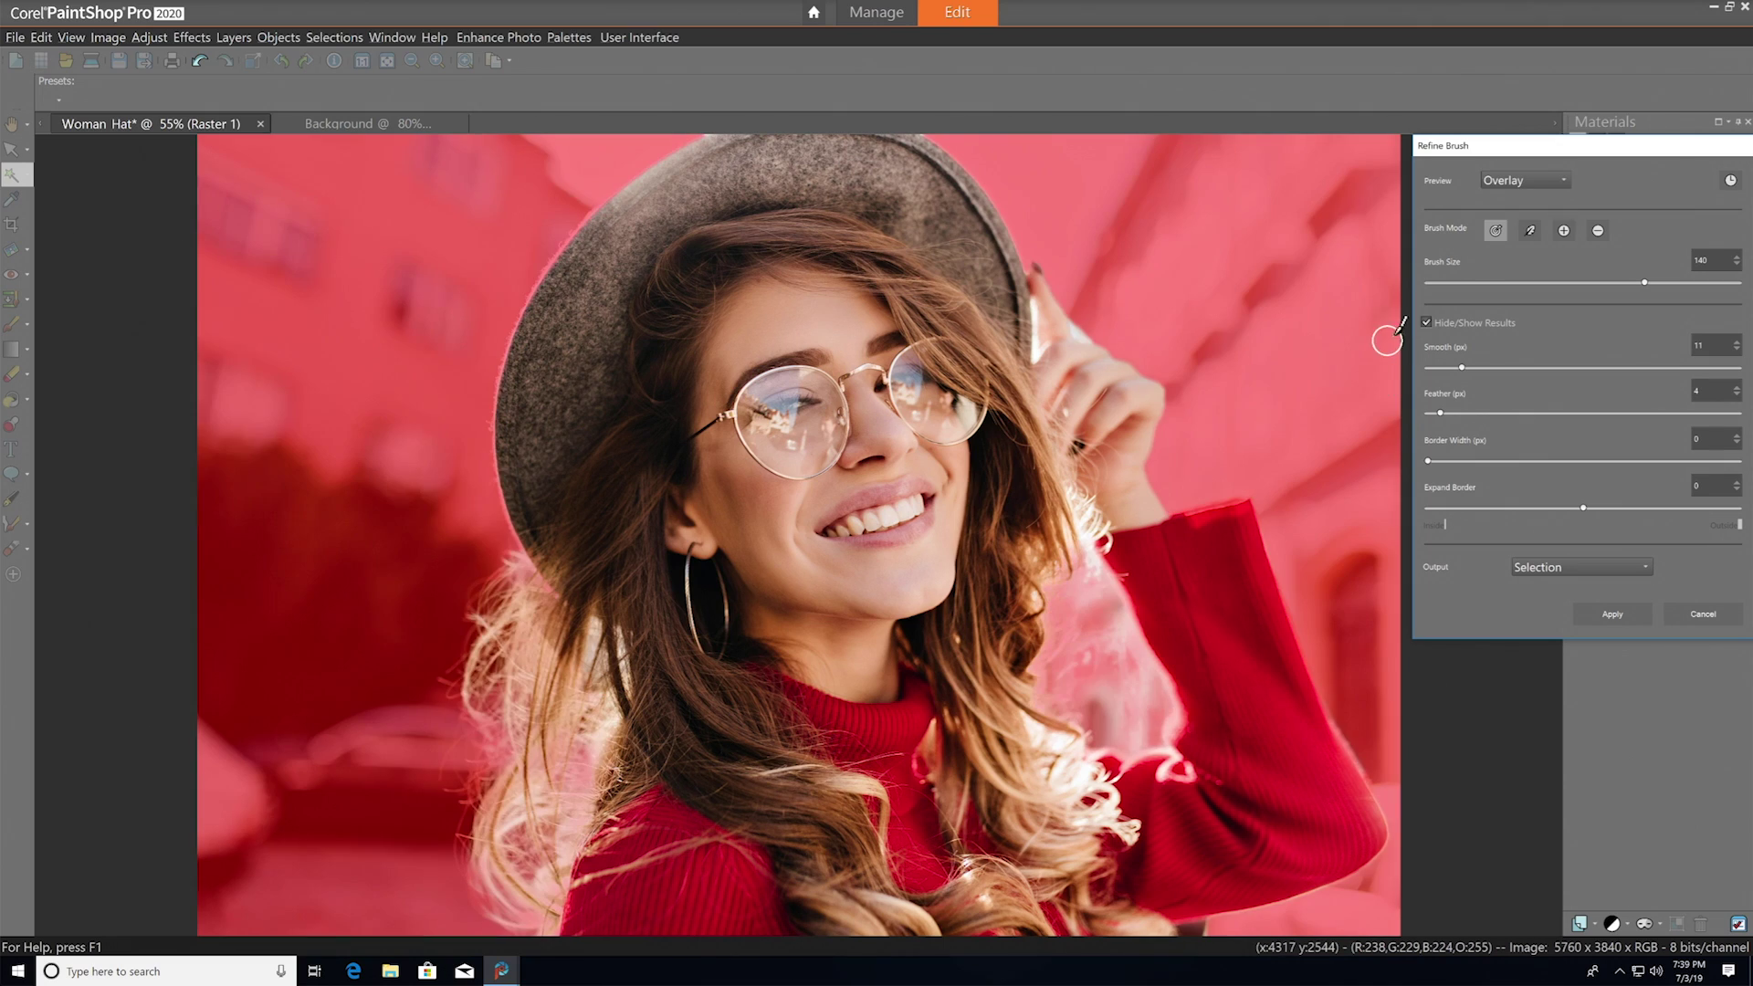
Step: Remove the background patch between her hair and raised arm, then return to plus mode
left_click(1596, 232)
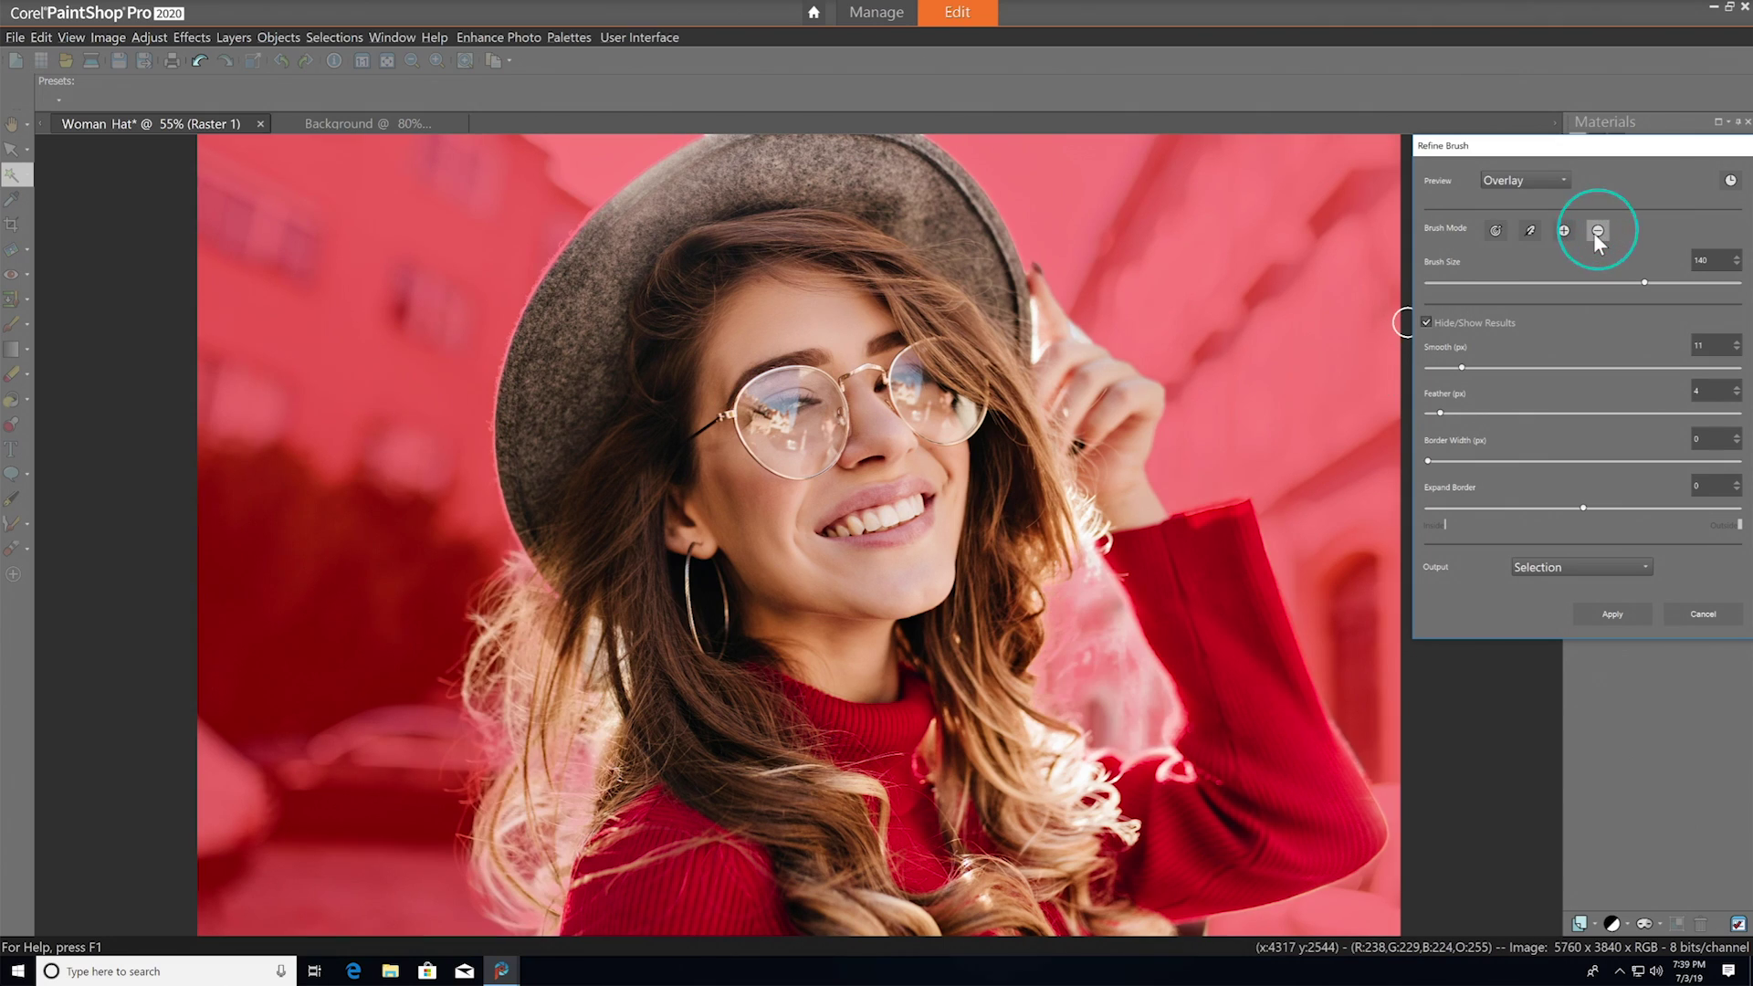
mouse_move(1082, 580)
left_mouse_down()
mouse_move(1055, 607)
mouse_move(1047, 662)
mouse_move(1128, 731)
mouse_move(1149, 662)
left_mouse_up()
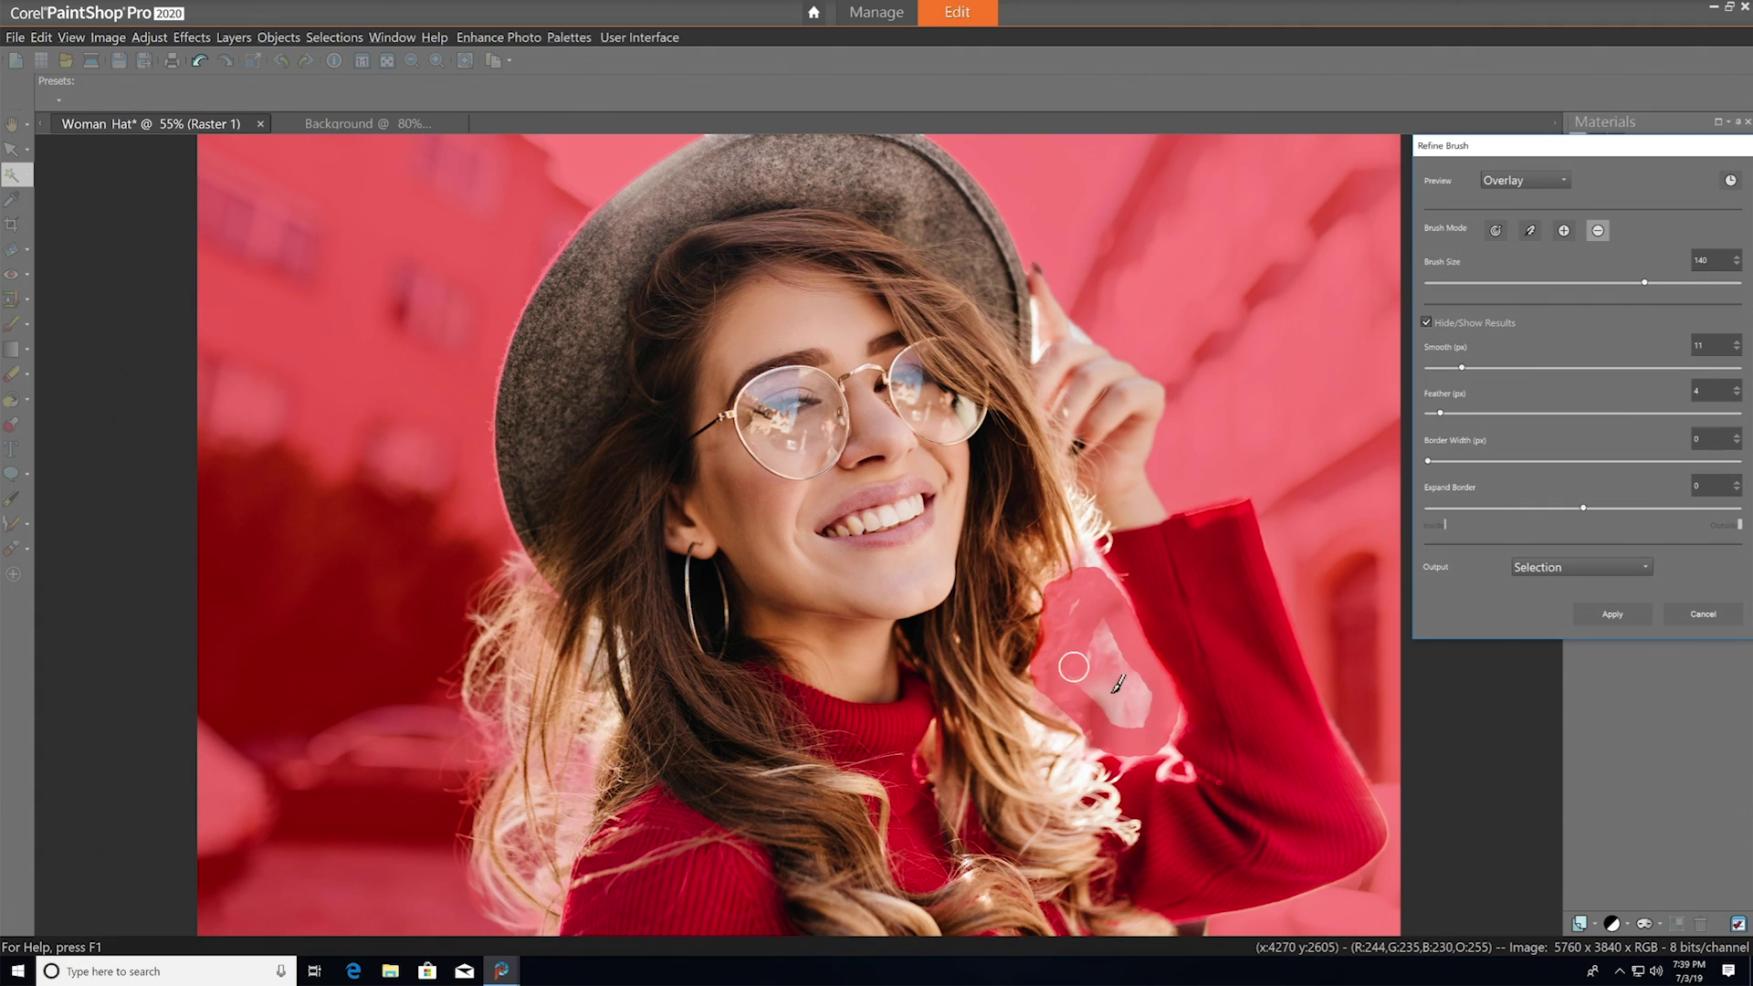
left_click(1563, 231)
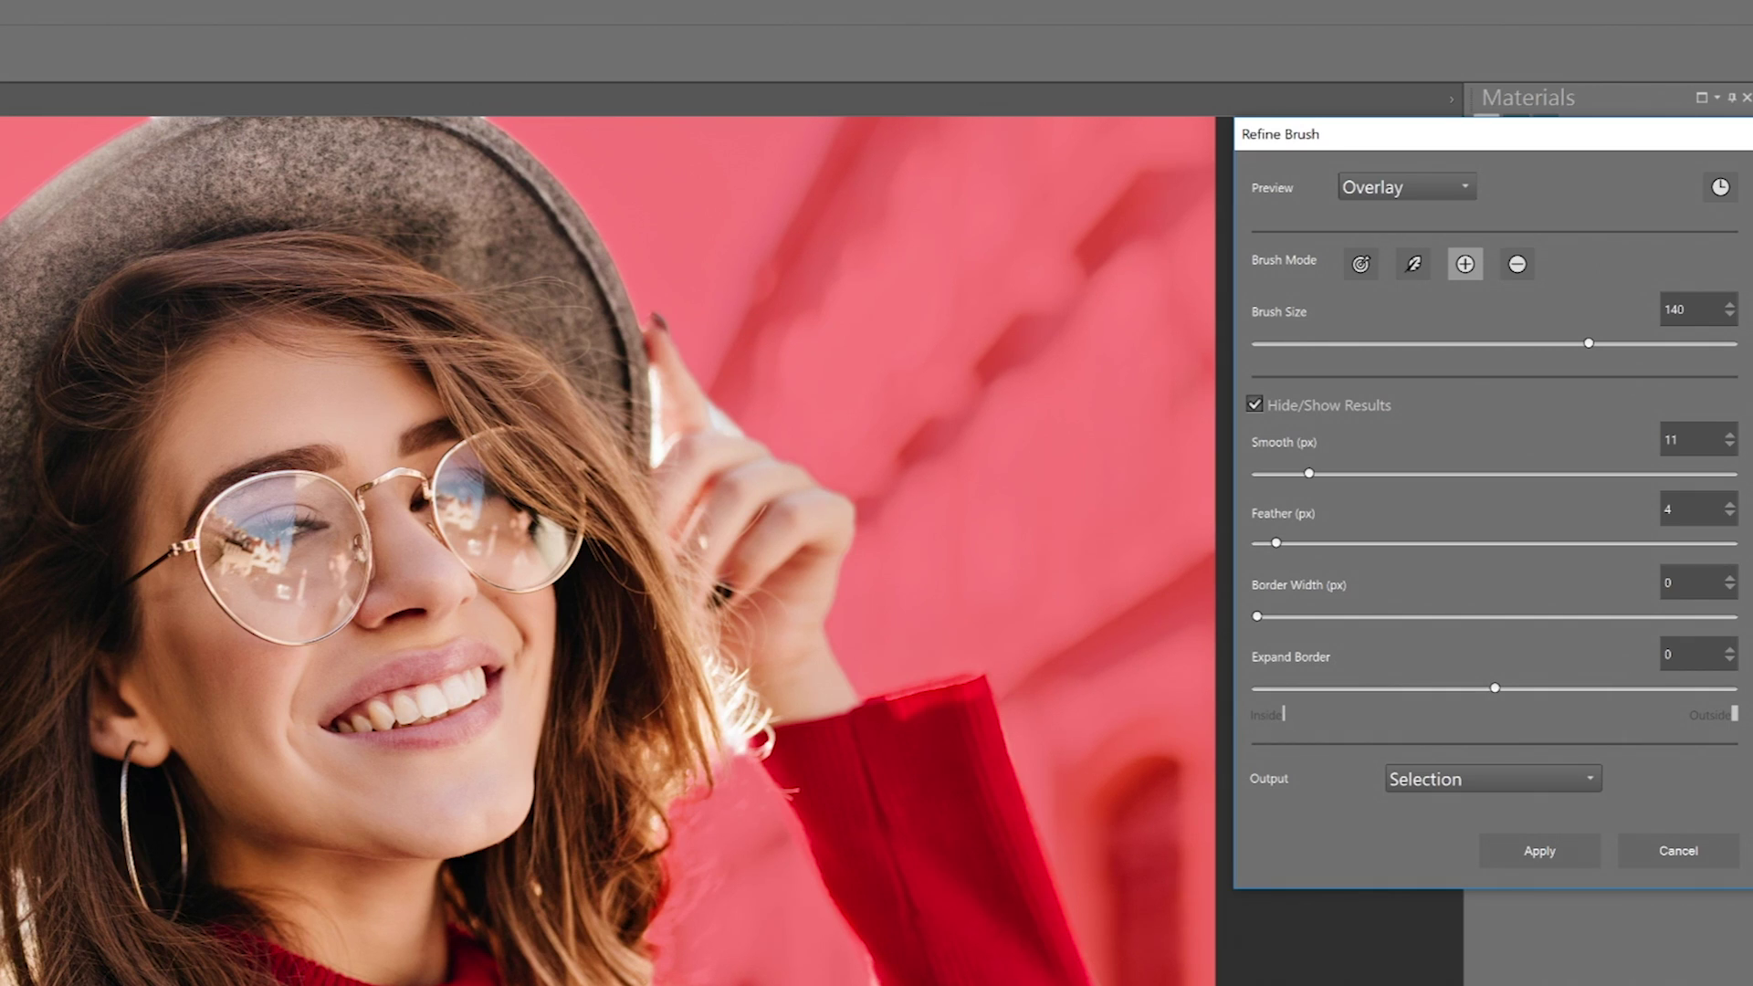
Step: Set Smooth to 9 and Feather to 5, leaving Border Width and Expand Border at 0
mouse_move(1310, 473)
left_mouse_down()
mouse_move(1590, 473)
mouse_move(1300, 473)
left_mouse_up()
mouse_move(1276, 543)
left_mouse_down()
mouse_move(1589, 546)
mouse_move(1293, 545)
left_mouse_up()
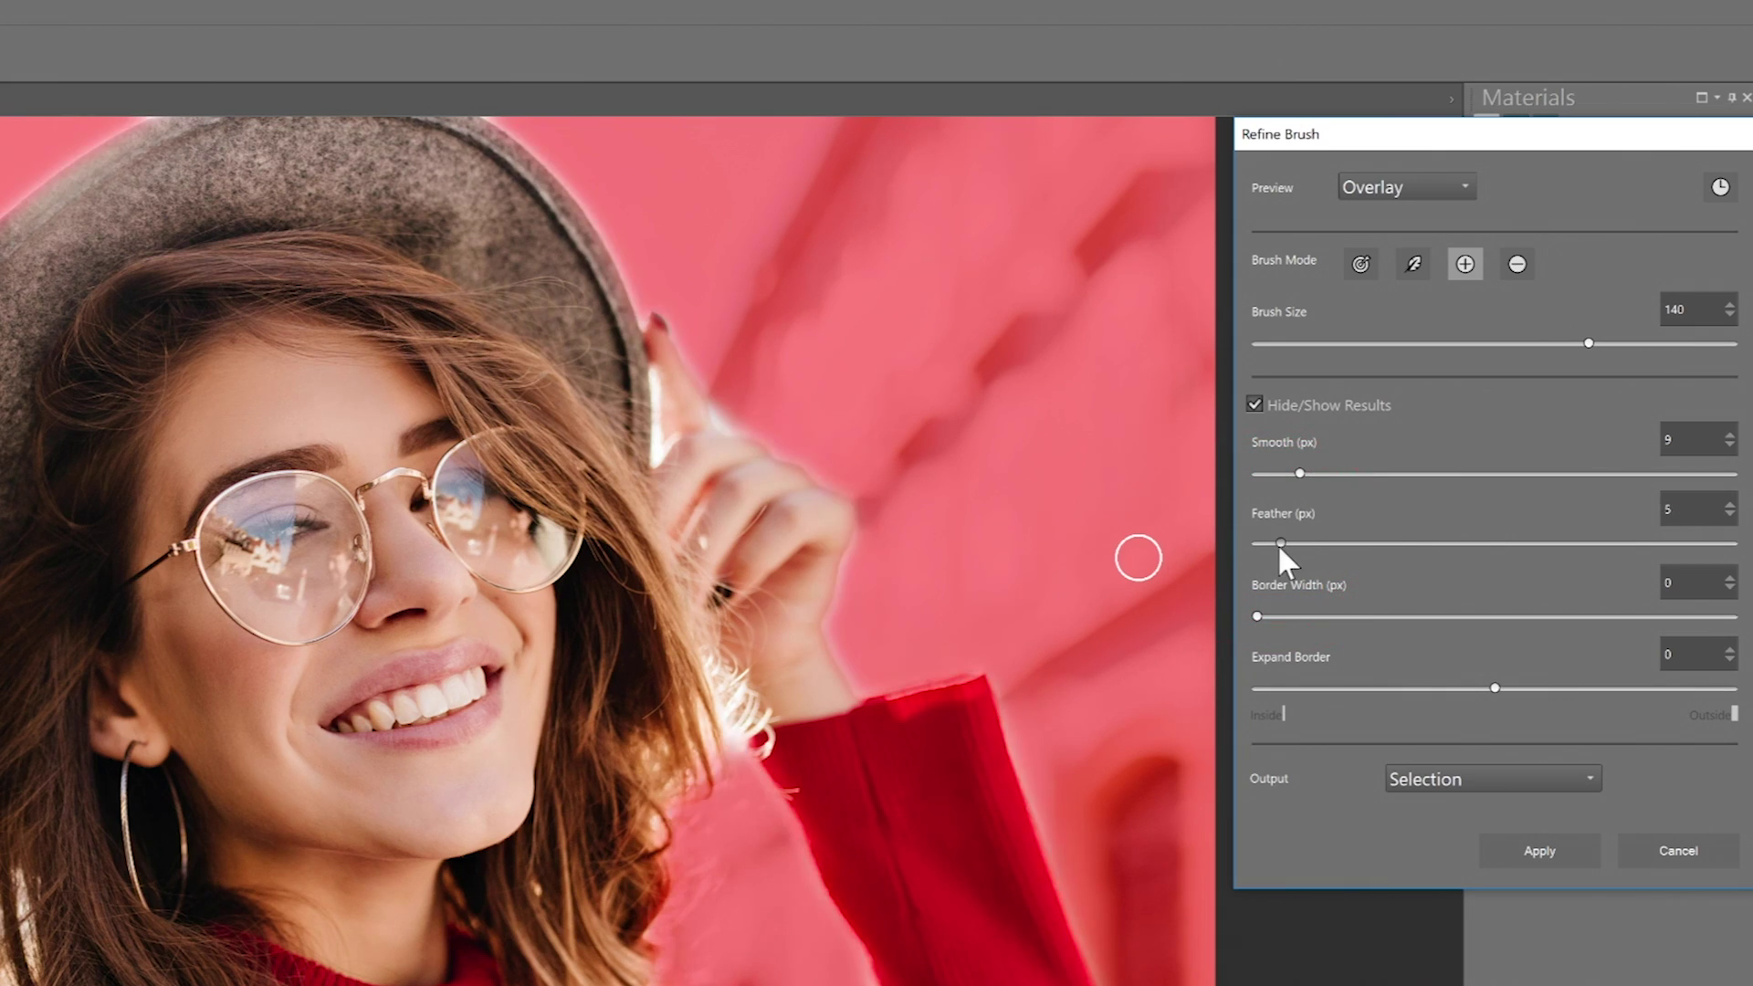
mouse_move(1257, 616)
left_mouse_down()
mouse_move(1489, 617)
mouse_move(1254, 617)
left_mouse_up()
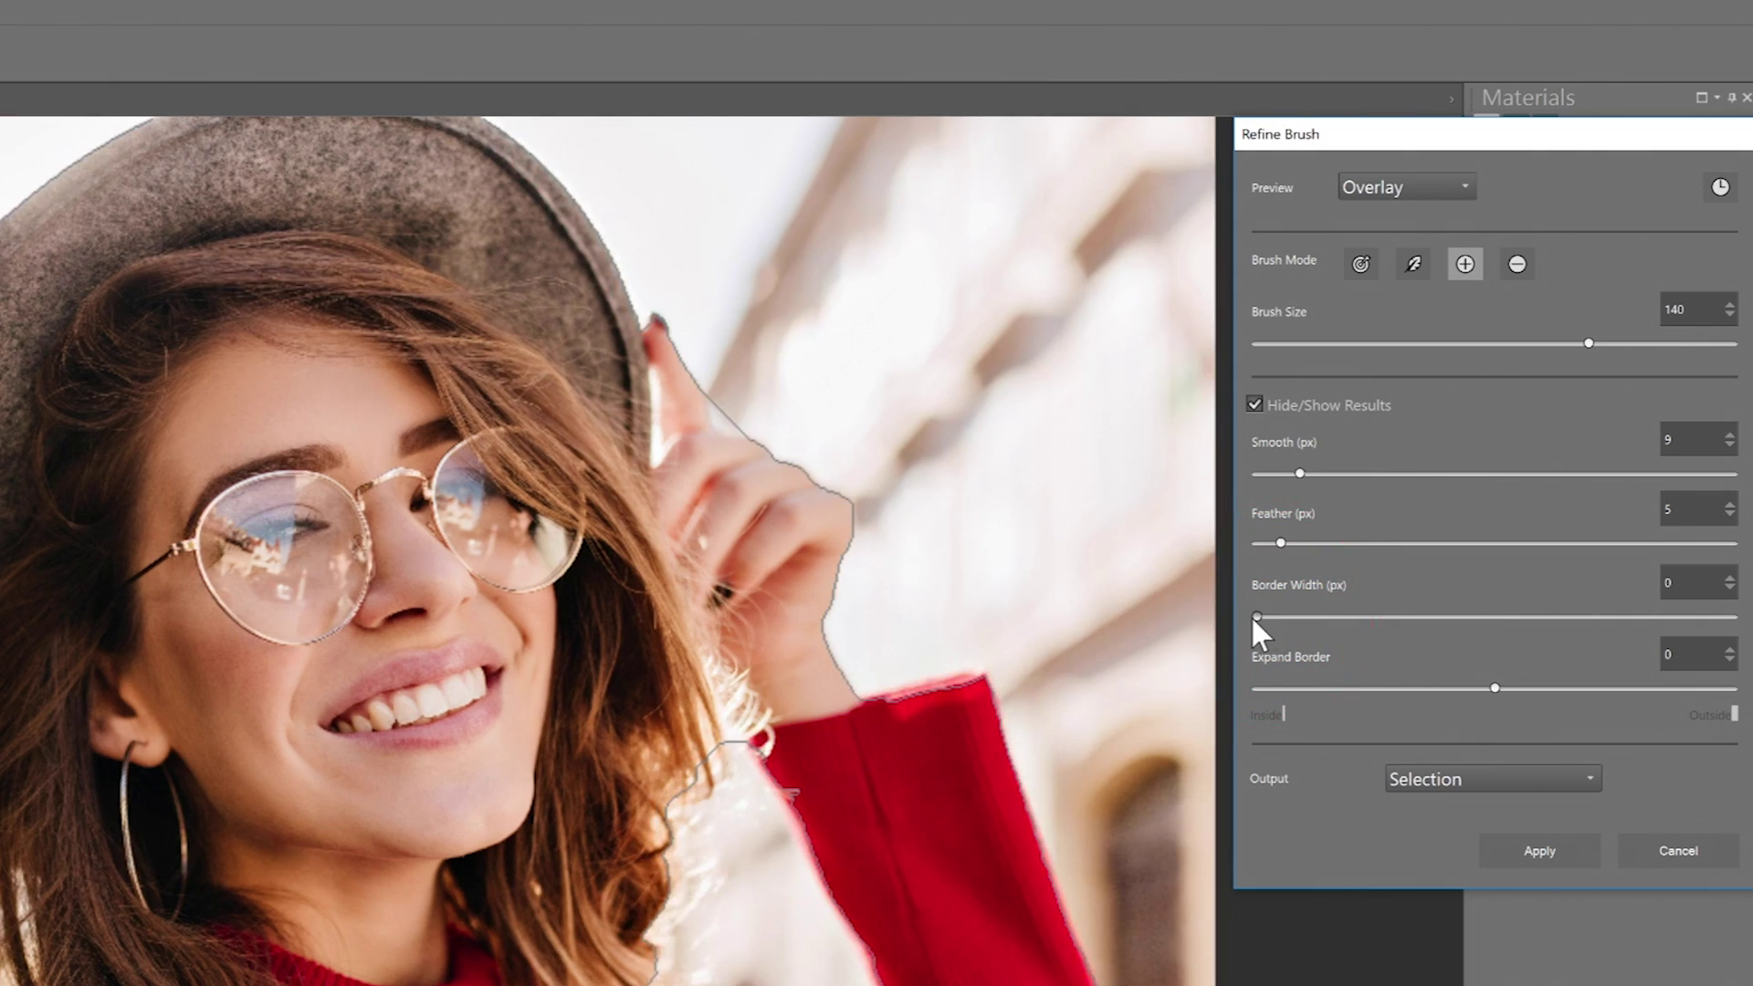
mouse_move(1494, 687)
left_mouse_down()
mouse_move(1348, 686)
mouse_move(1582, 687)
mouse_move(1493, 687)
left_mouse_up()
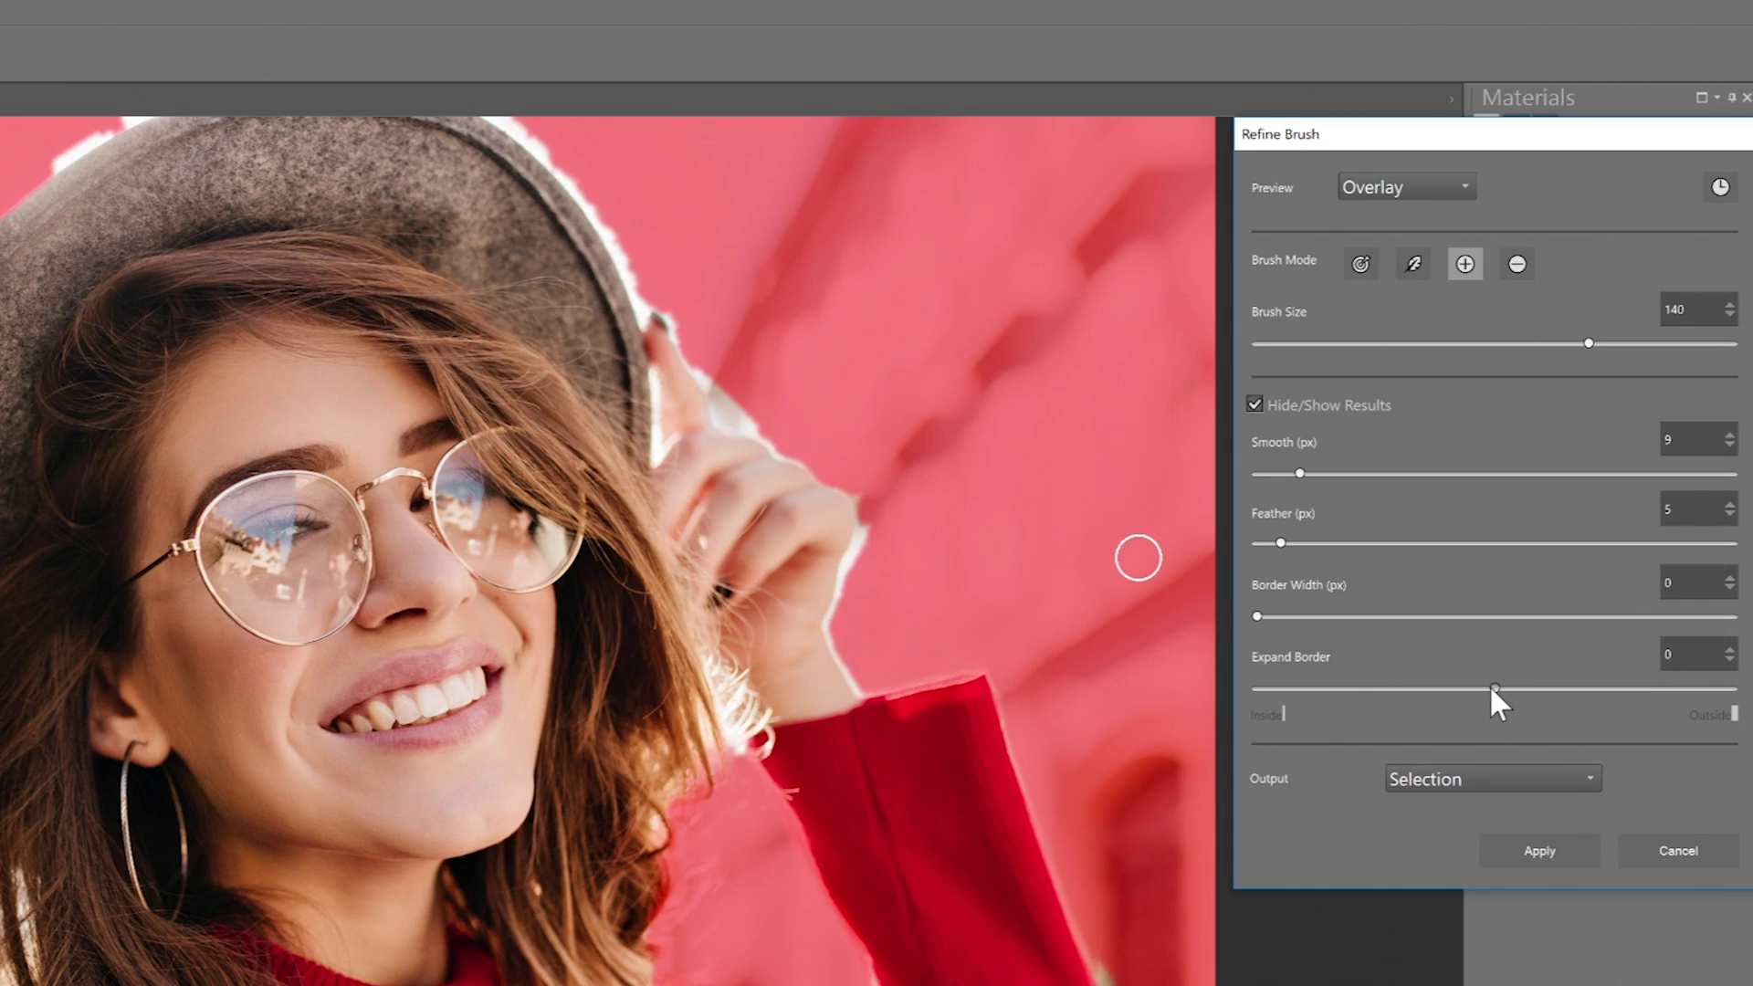
Step: Apply the refinement with Output kept as Selection
left_click(1593, 780)
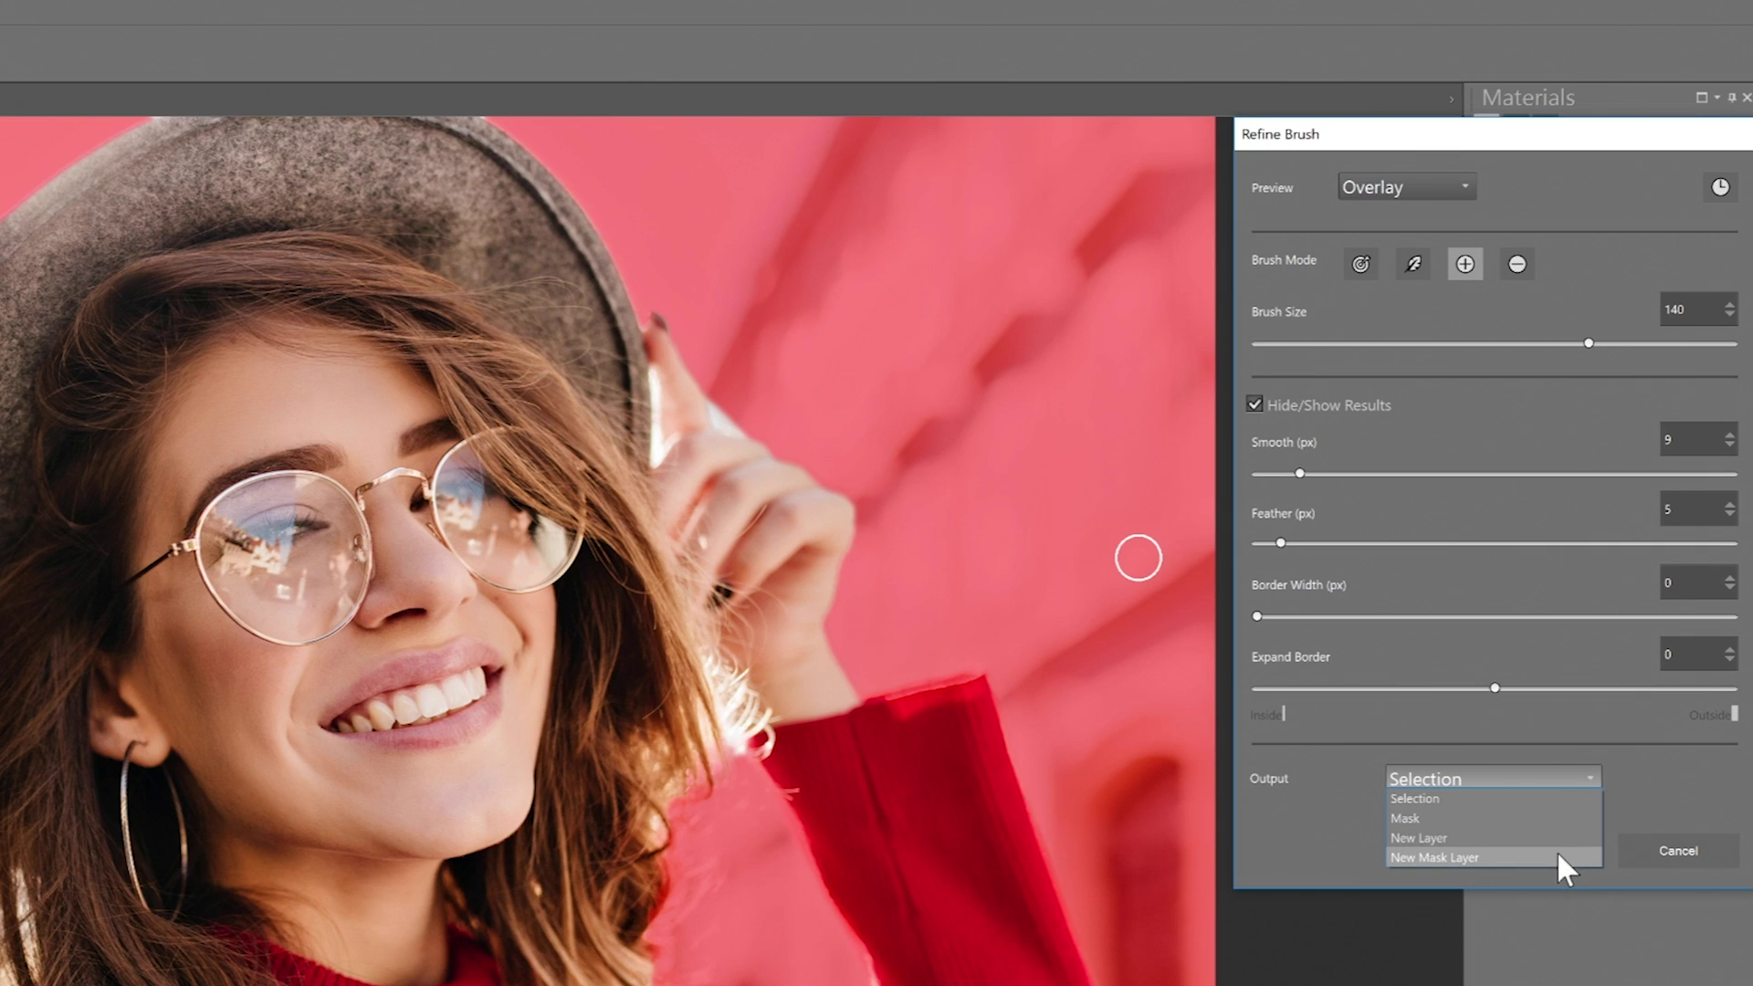
left_click(1543, 797)
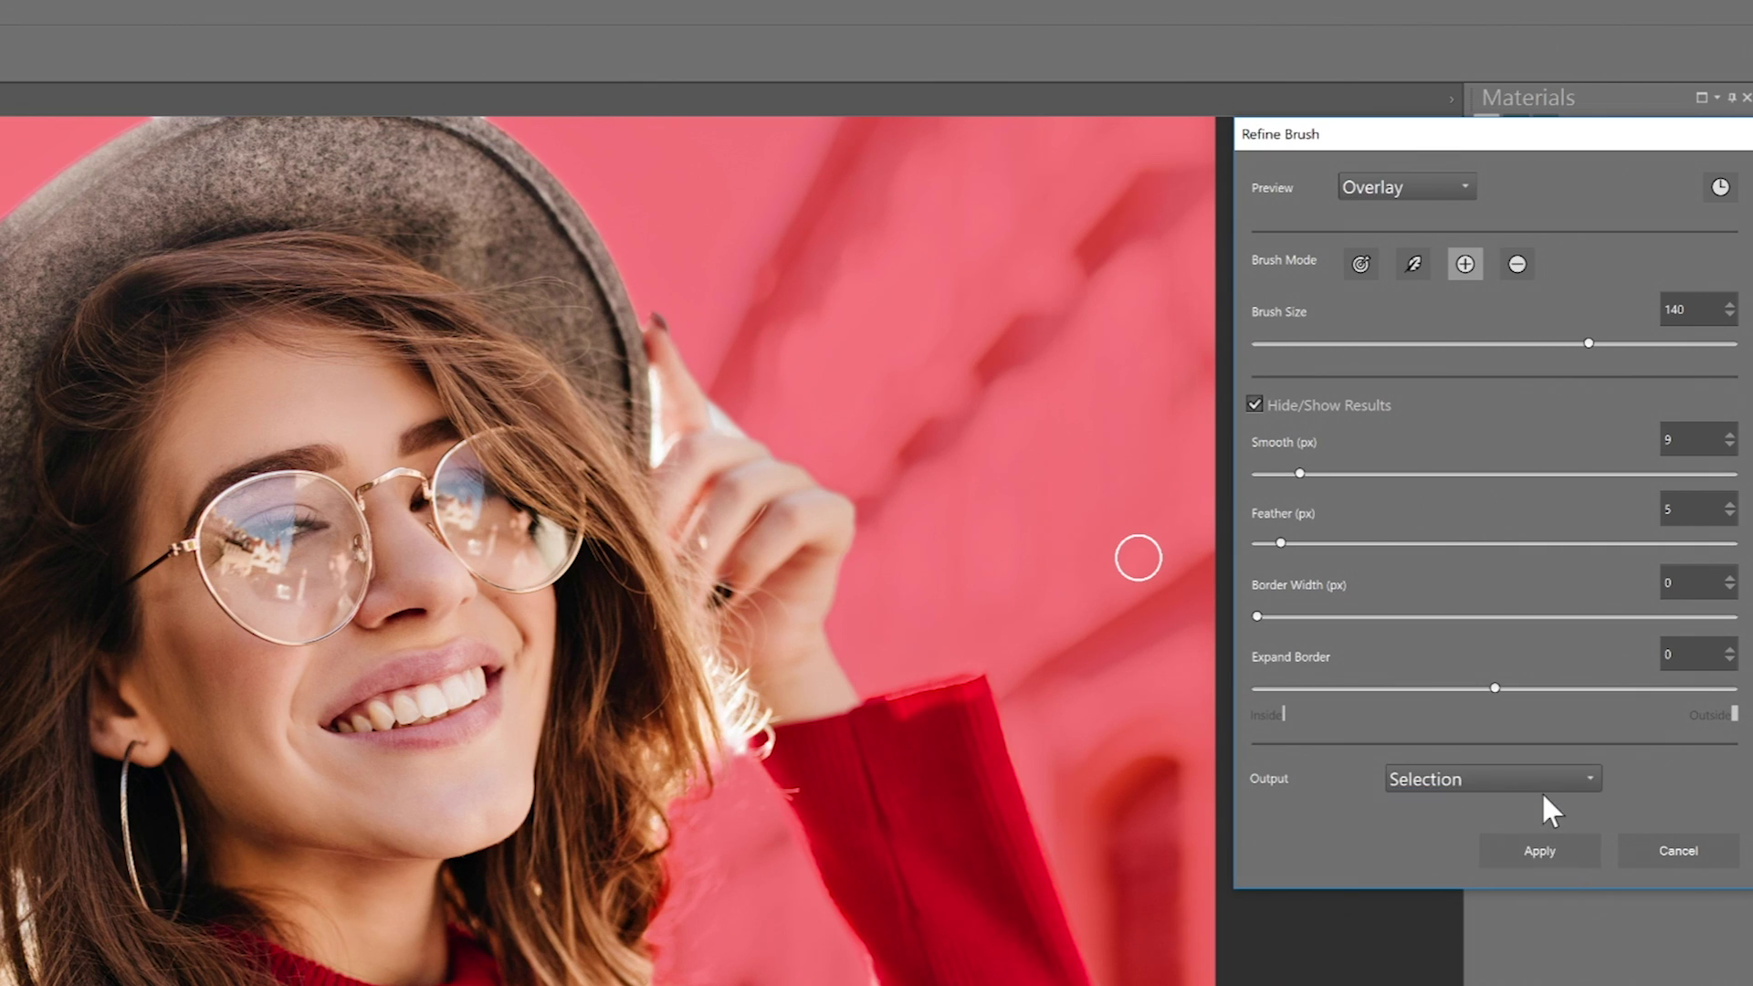
left_click(1547, 846)
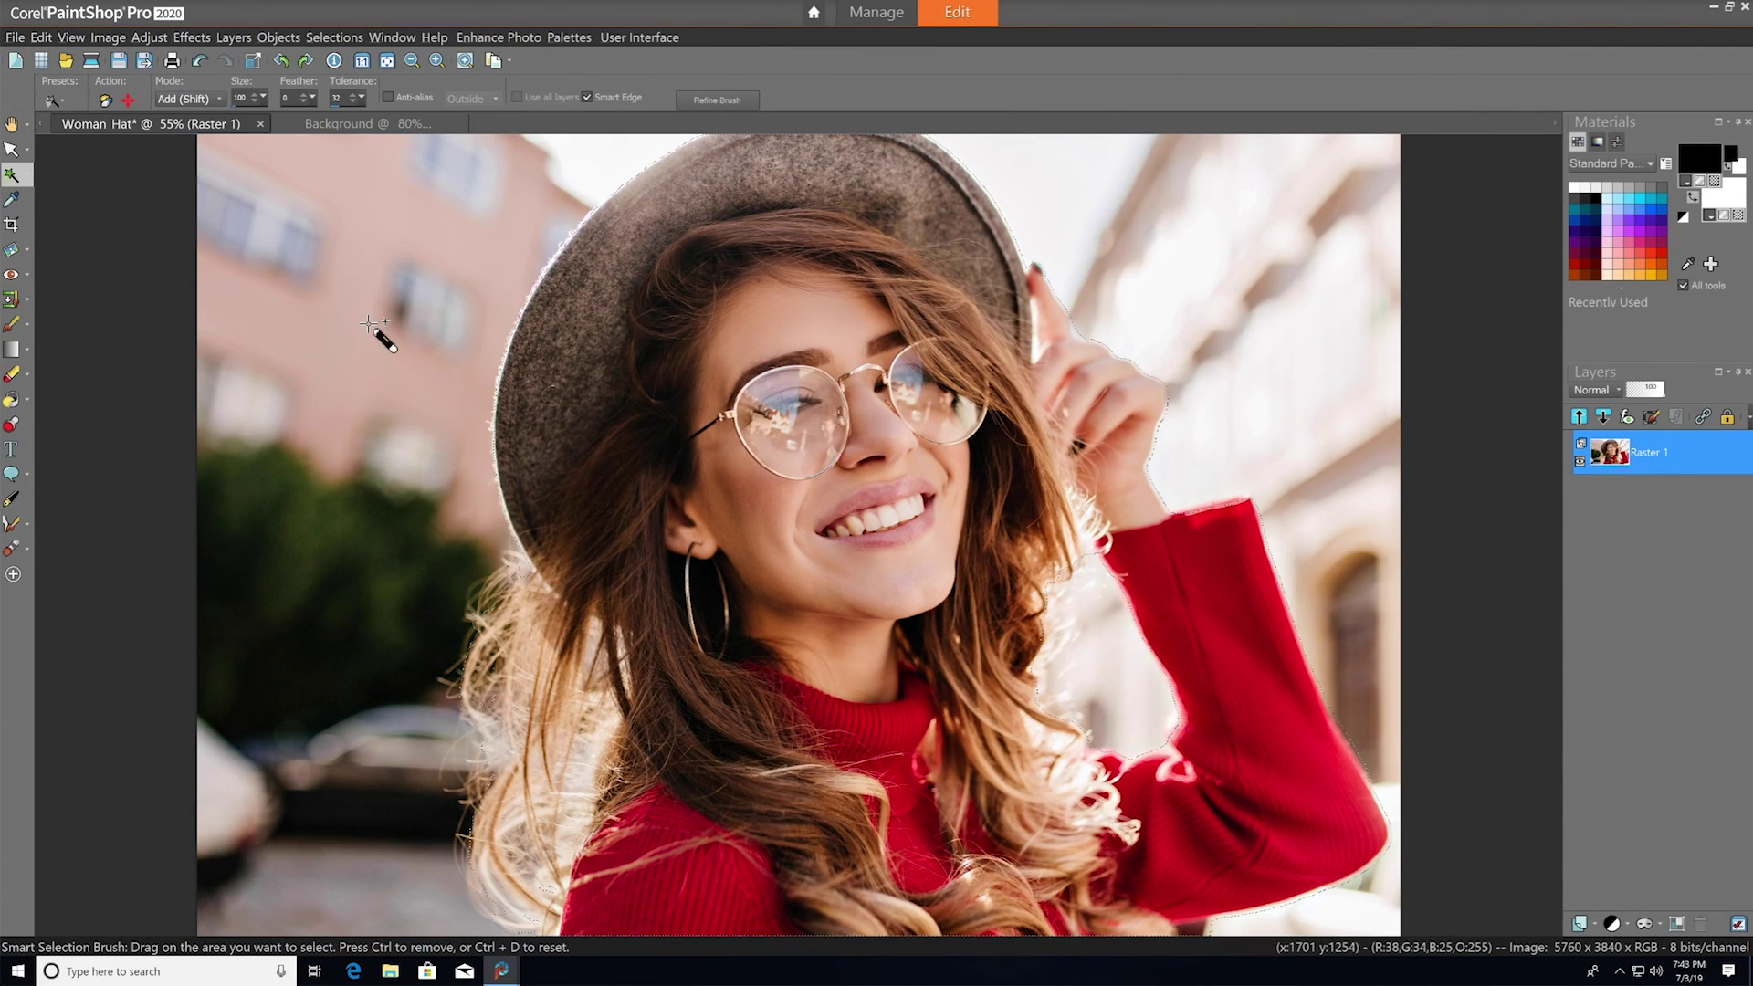
Step: Promote the woman selection to its own layer and lower that layer's opacity
left_click(12, 149)
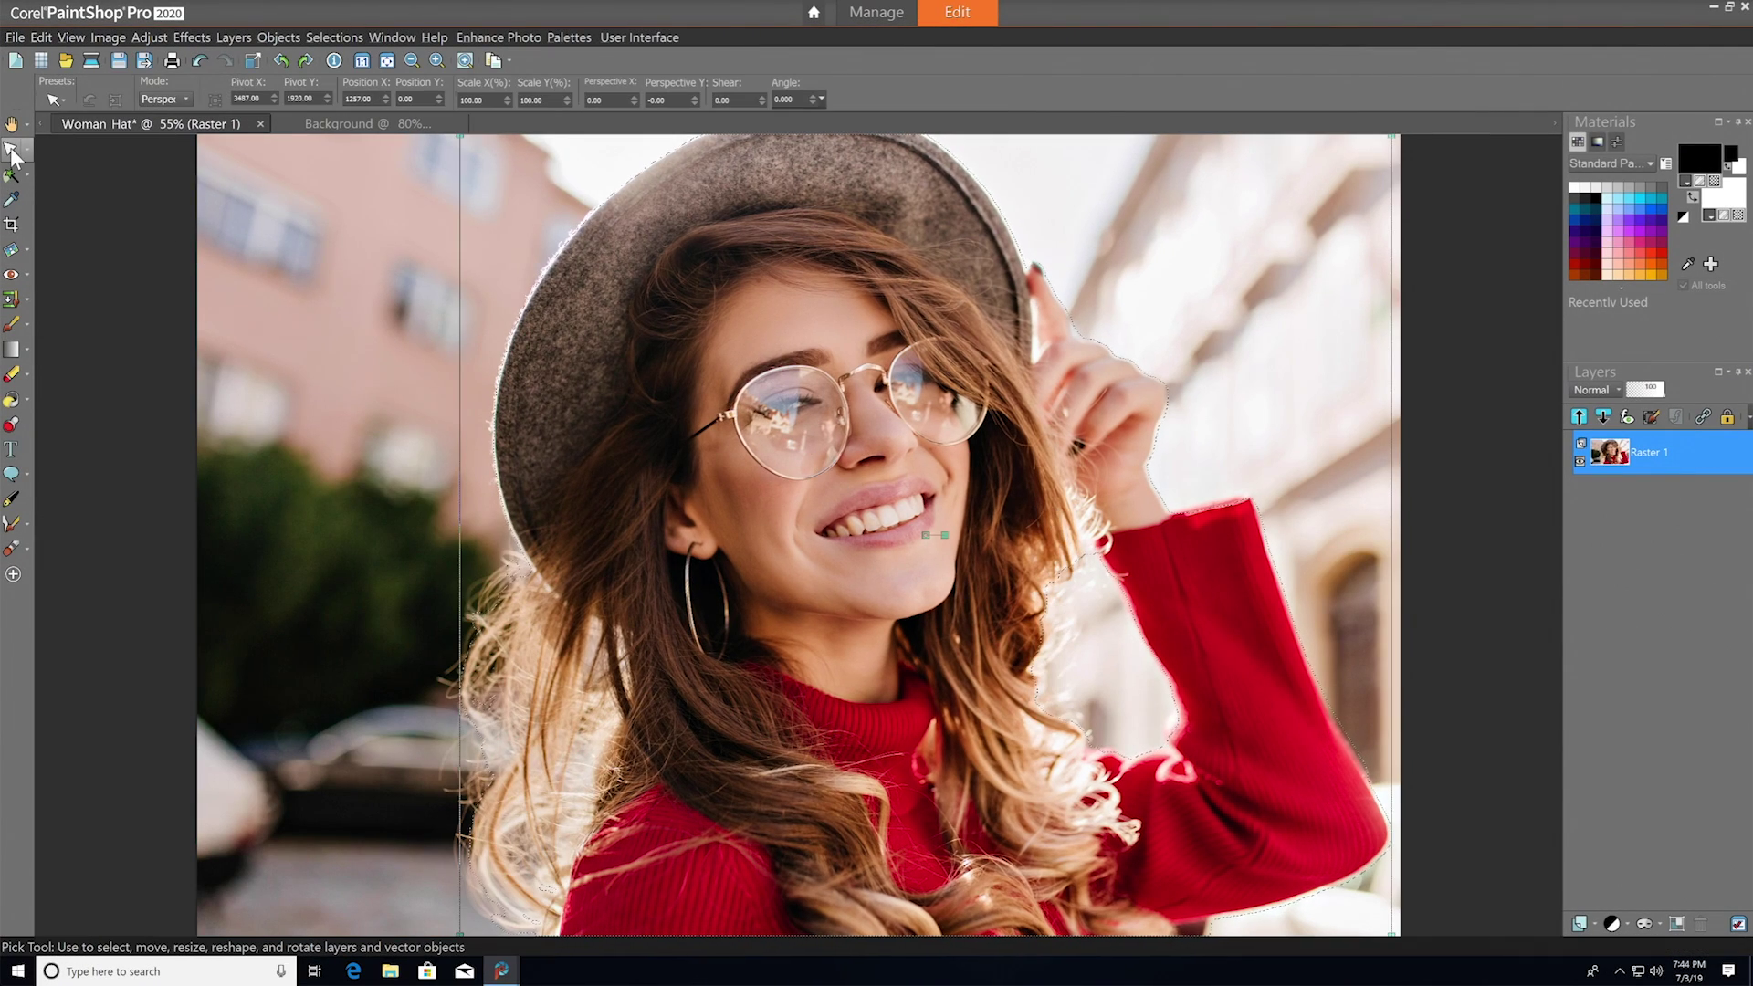
left_click(395, 126)
key("ctrl+l")
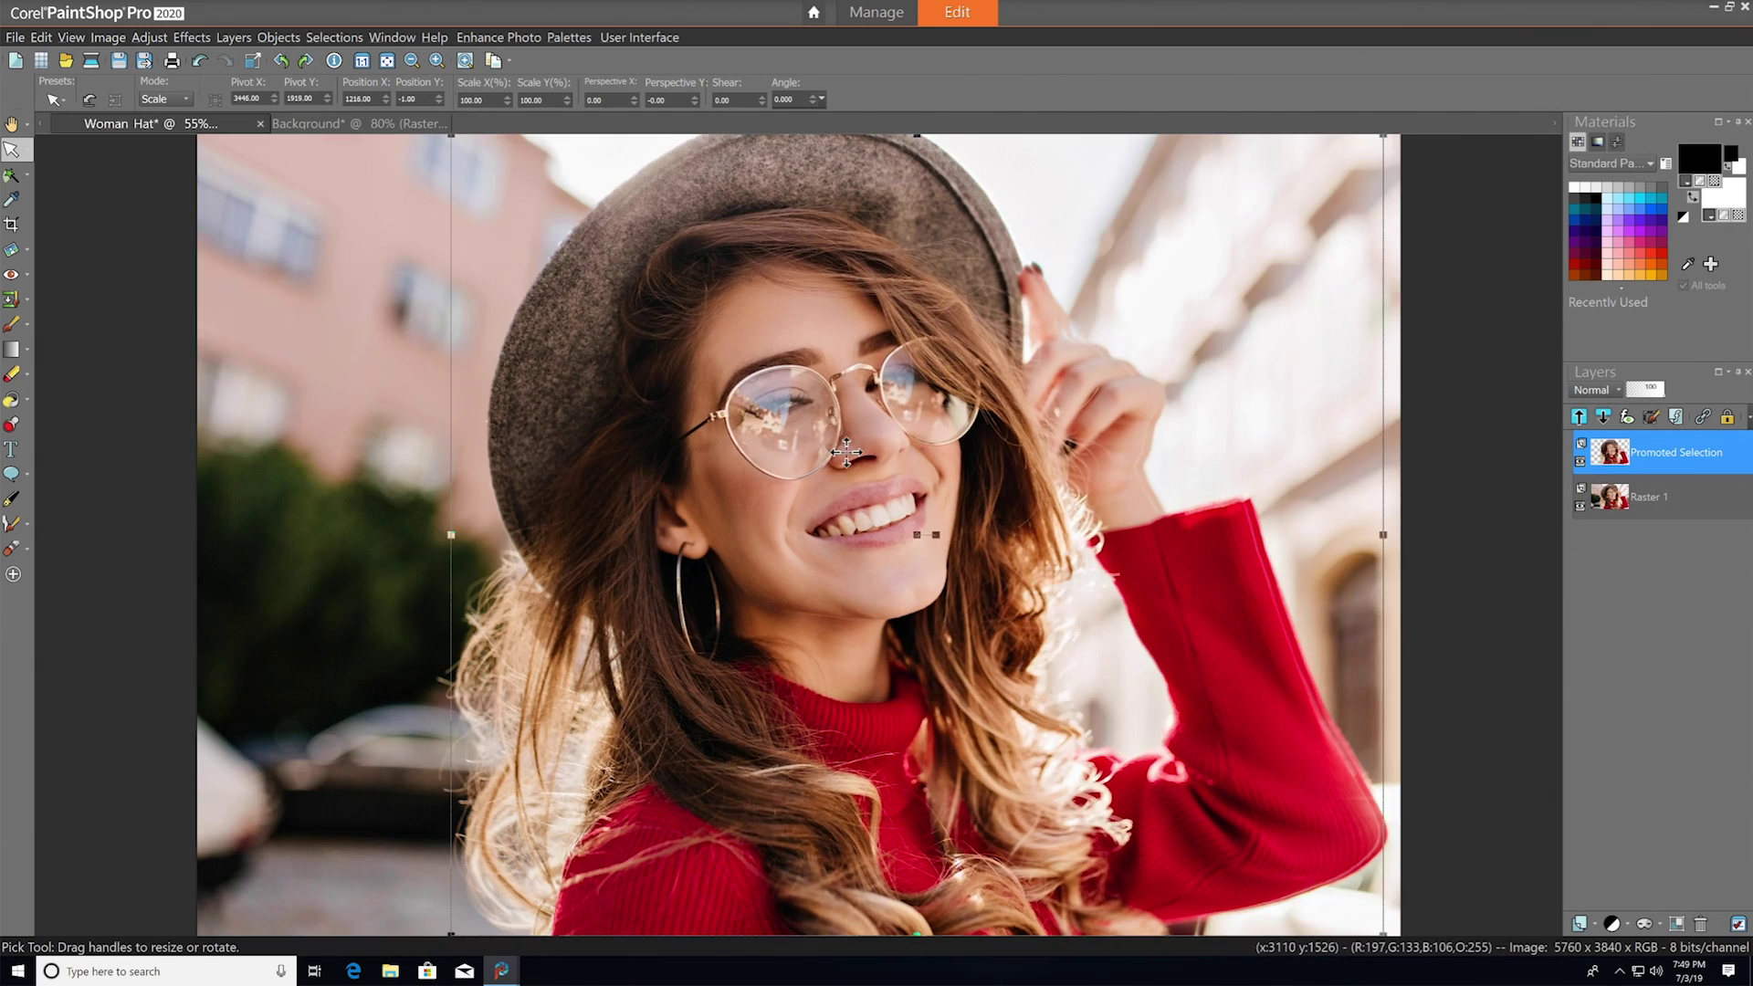
left_click_drag(1662, 389, 1651, 389)
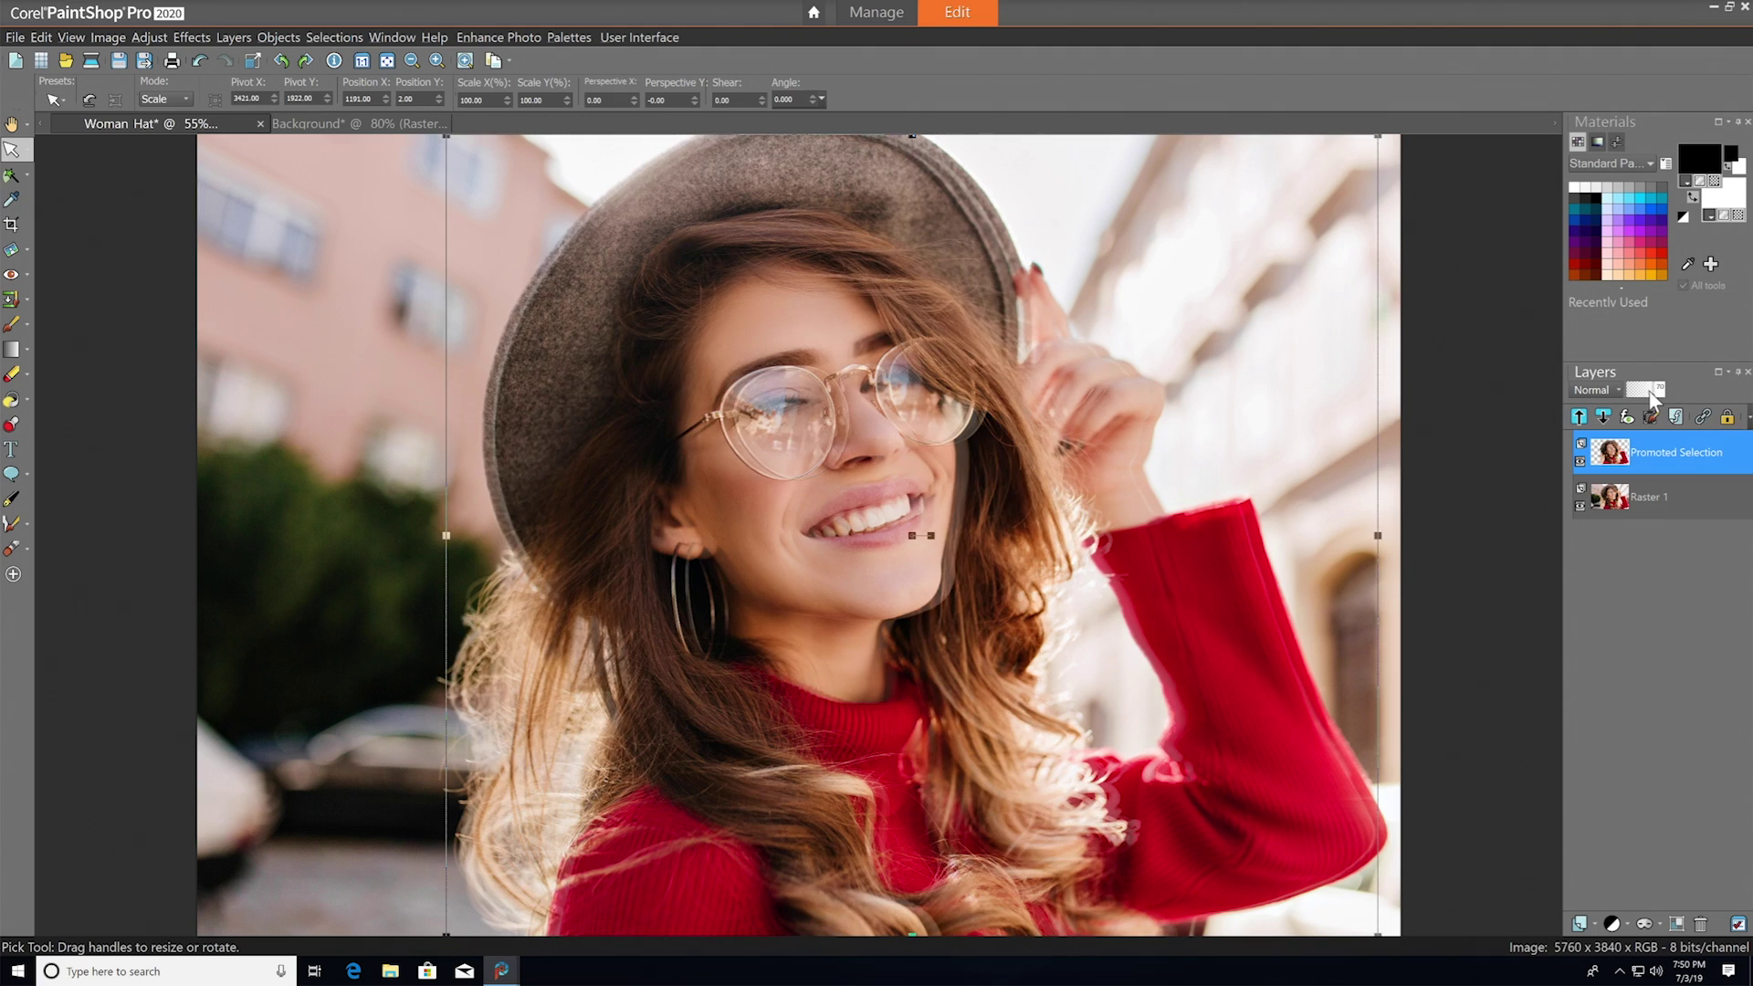
Step: Show the Instant Effects palette and try the Vignette effect on the layer
left_click(569, 36)
left_click(626, 122)
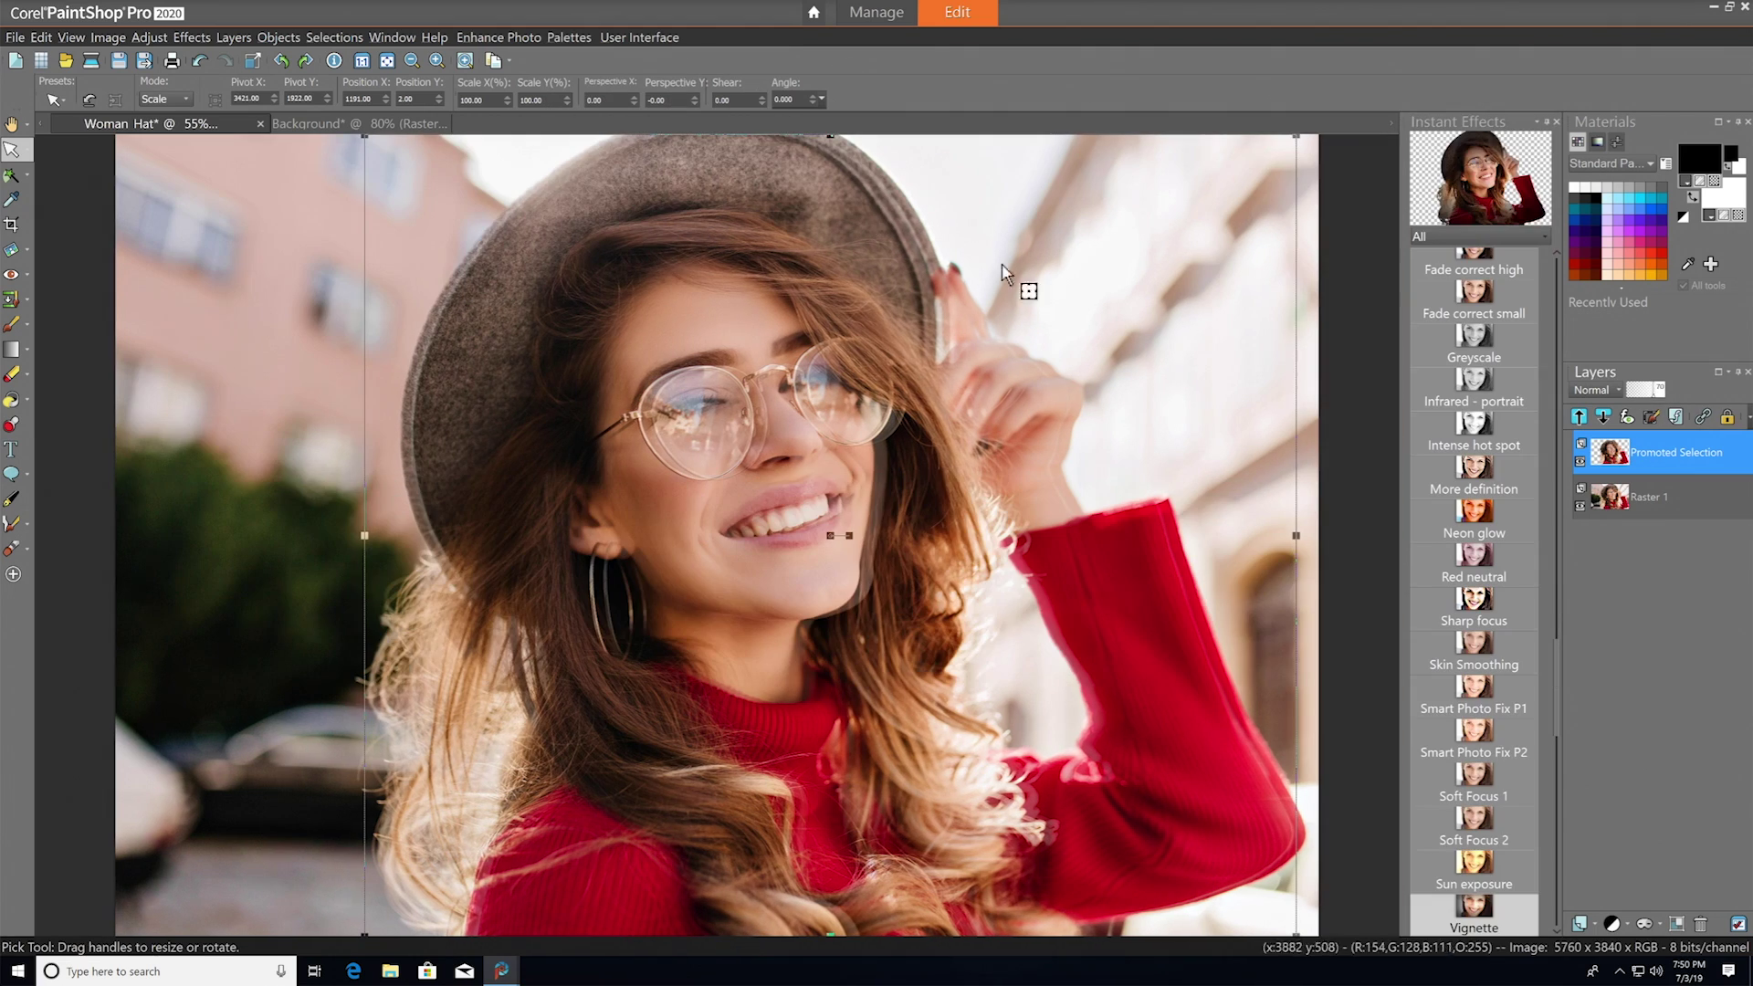
left_click(1481, 926)
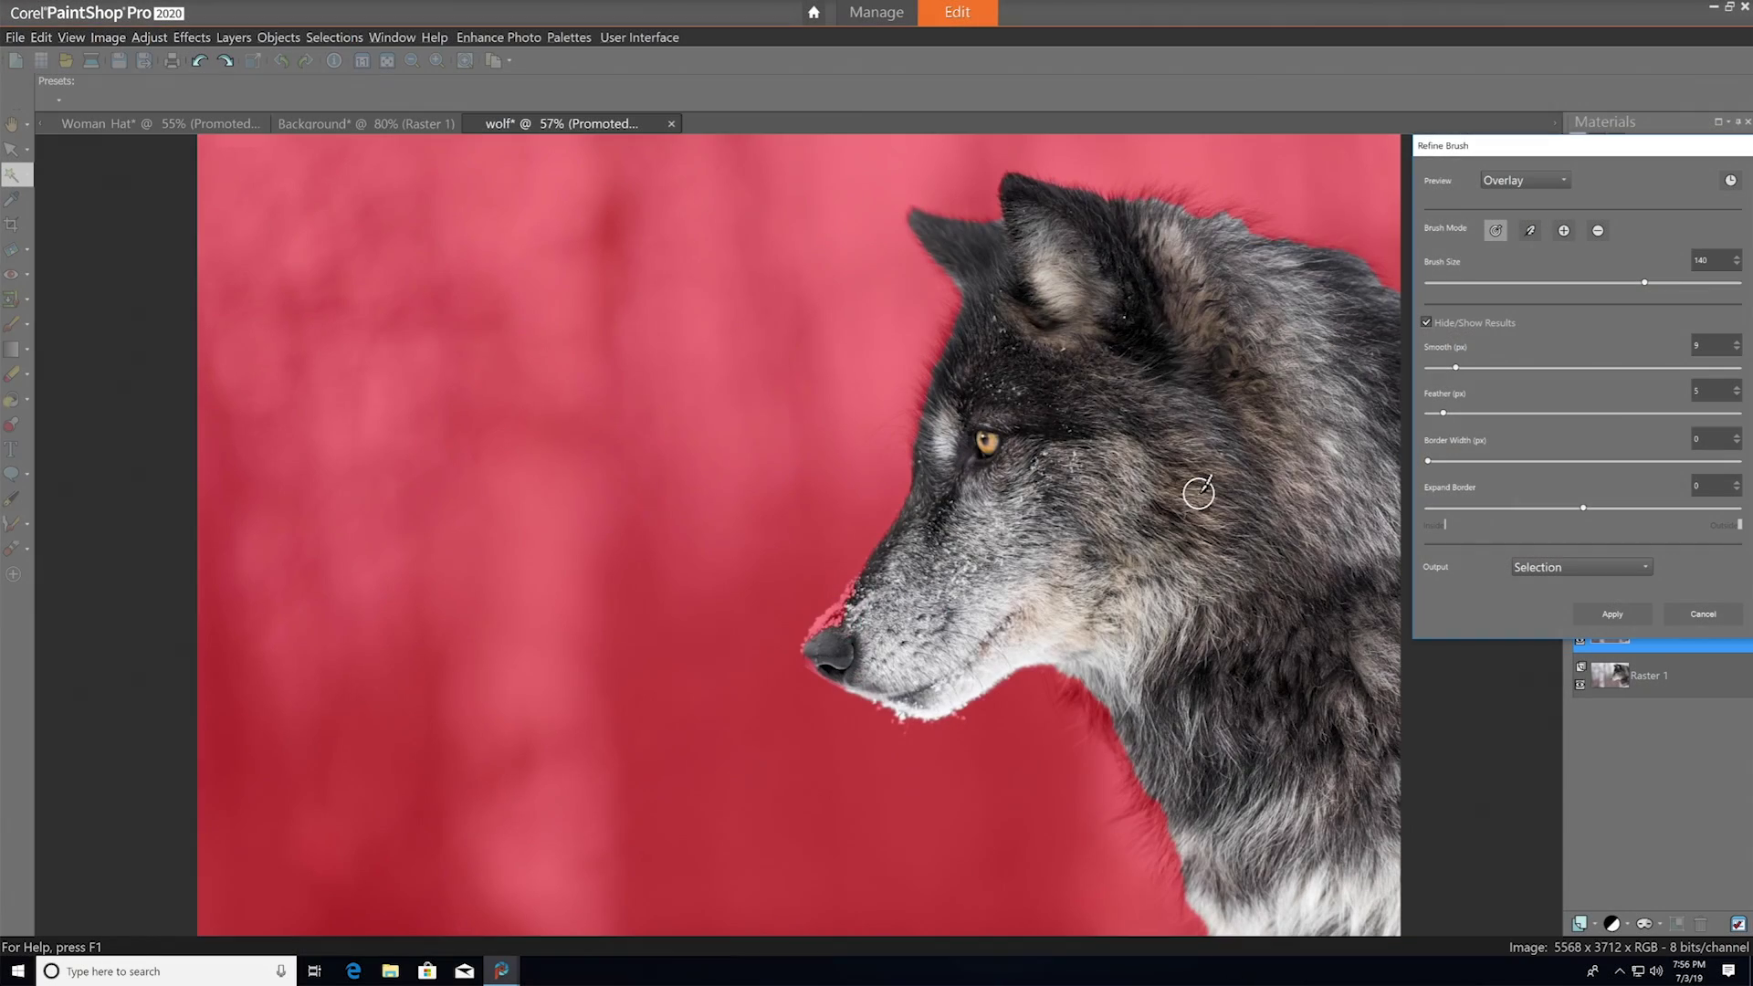
Step: Refine the wolf's fur along its head, ears and neck, and add the nose back
mouse_move(1392, 295)
left_mouse_down()
mouse_move(1162, 197)
mouse_move(1025, 188)
left_mouse_up()
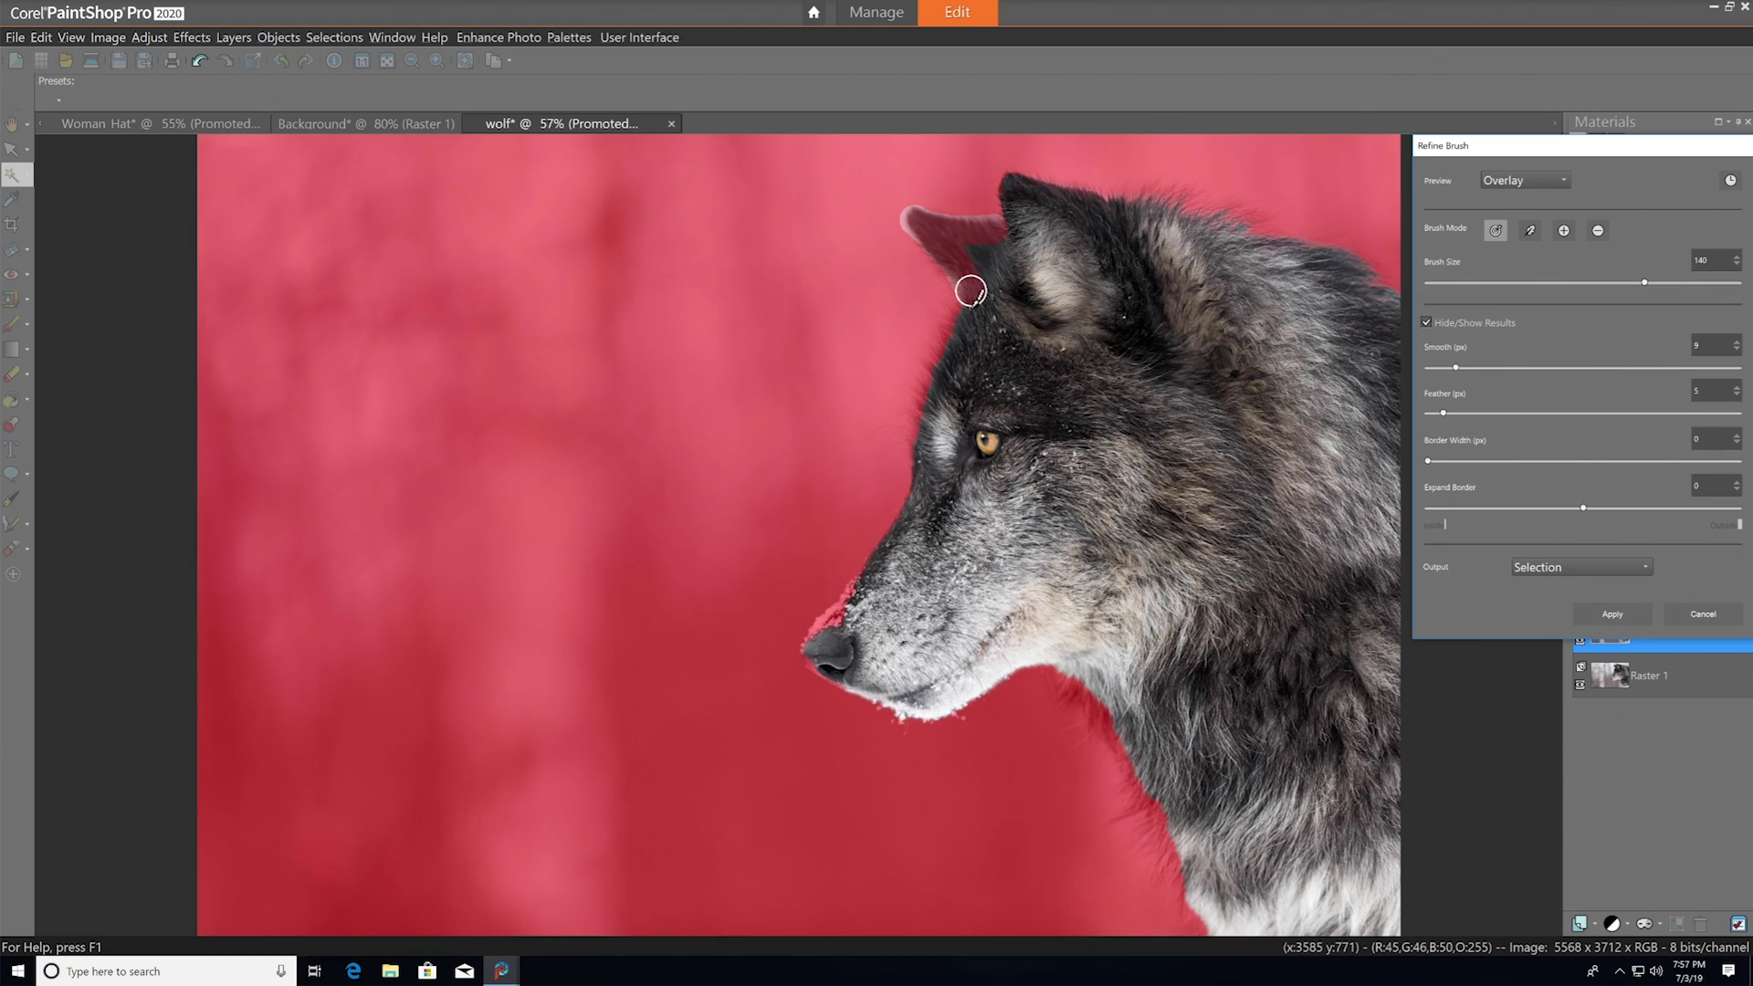
mouse_move(924, 403)
left_mouse_down()
mouse_move(947, 258)
mouse_move(1173, 191)
mouse_move(1401, 310)
left_mouse_up()
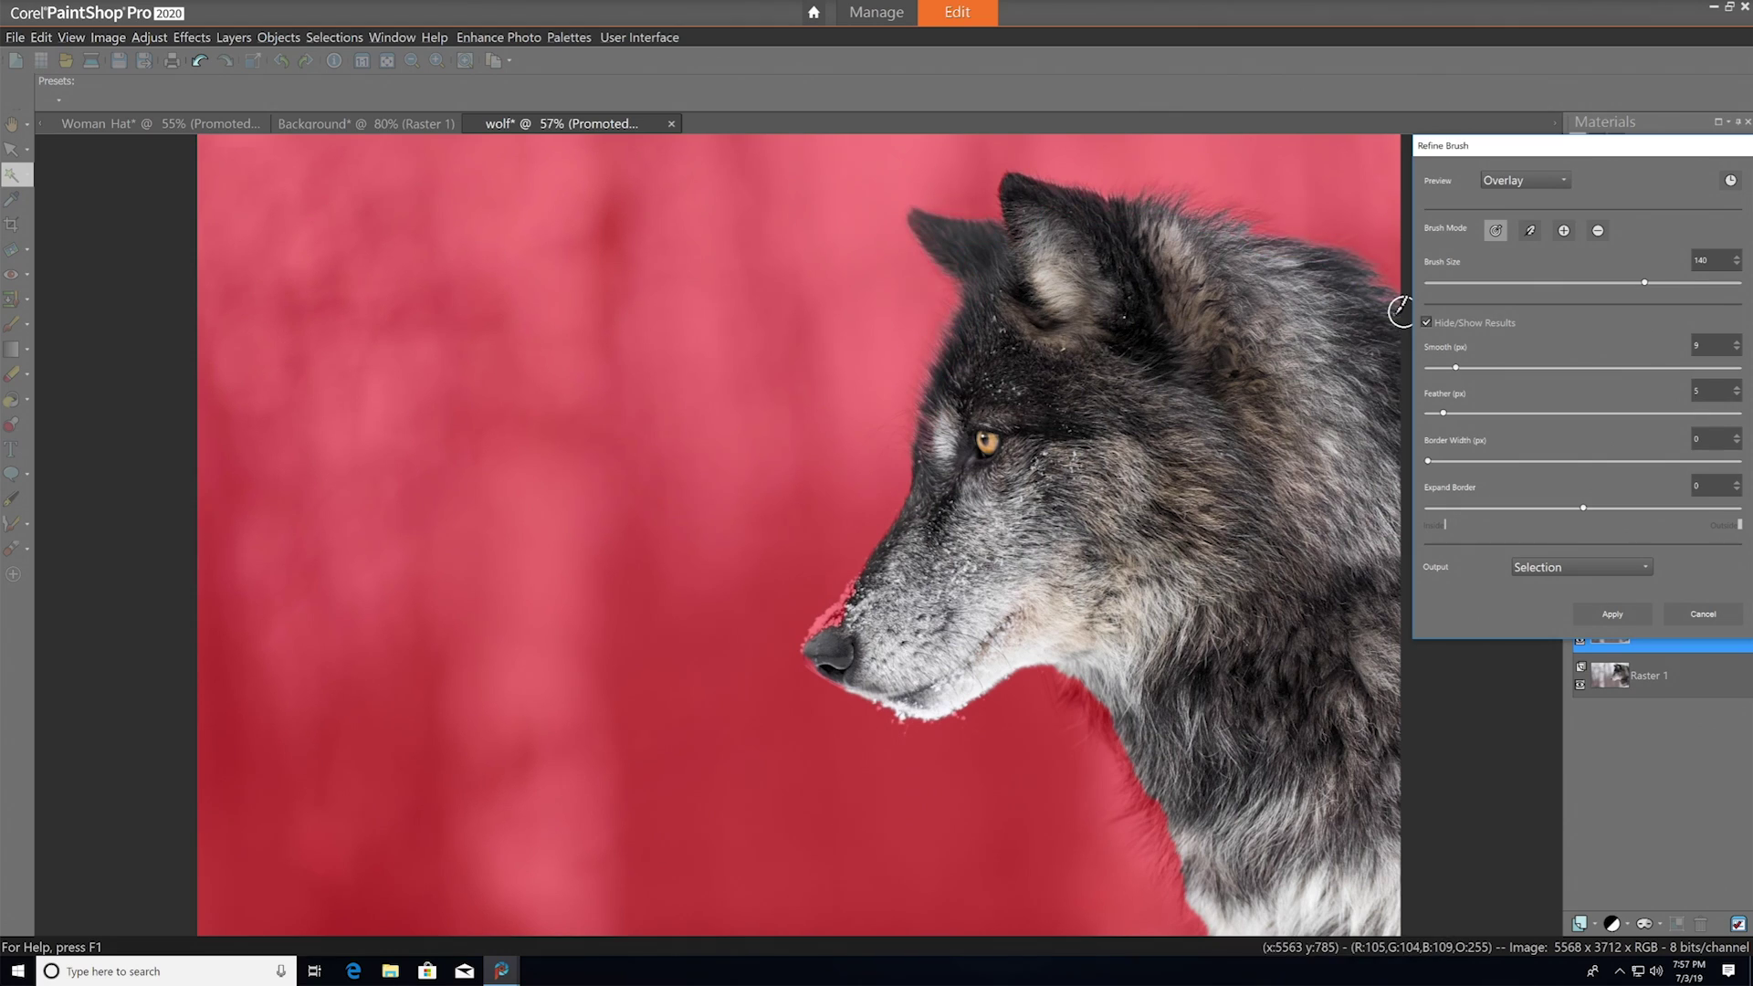
left_click_drag(1059, 657, 1182, 913)
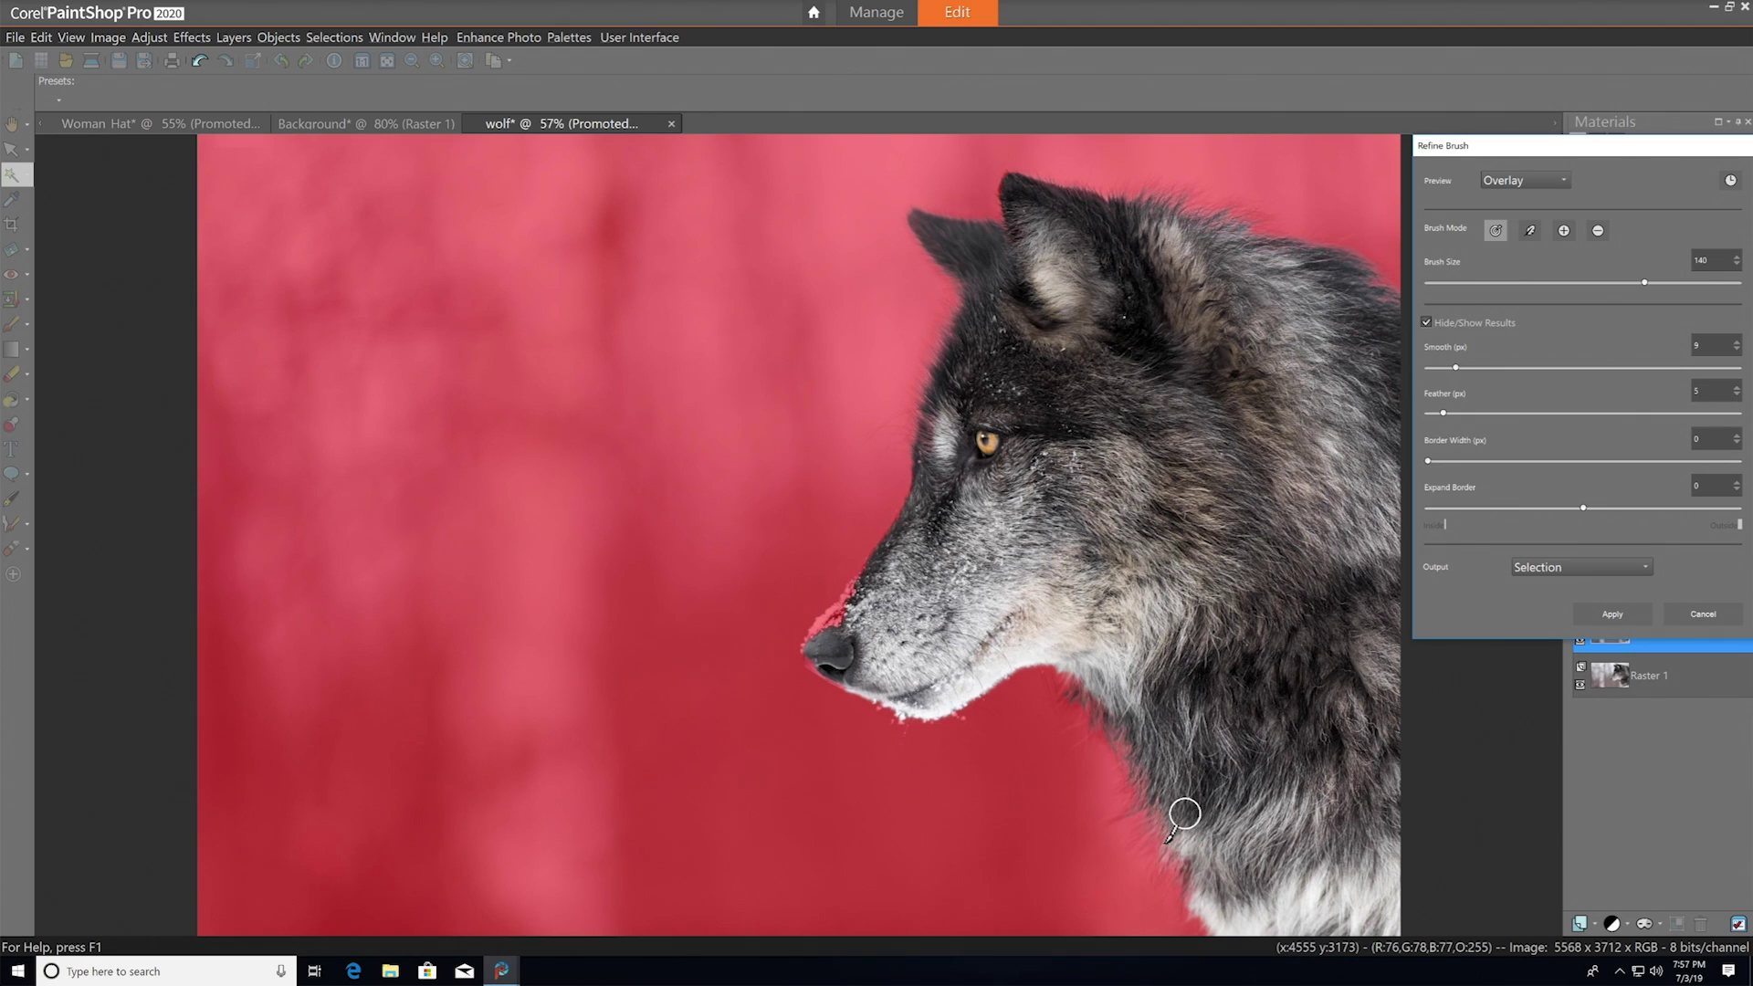
mouse_move(827, 630)
left_mouse_down()
mouse_move(832, 655)
mouse_move(845, 633)
left_mouse_up()
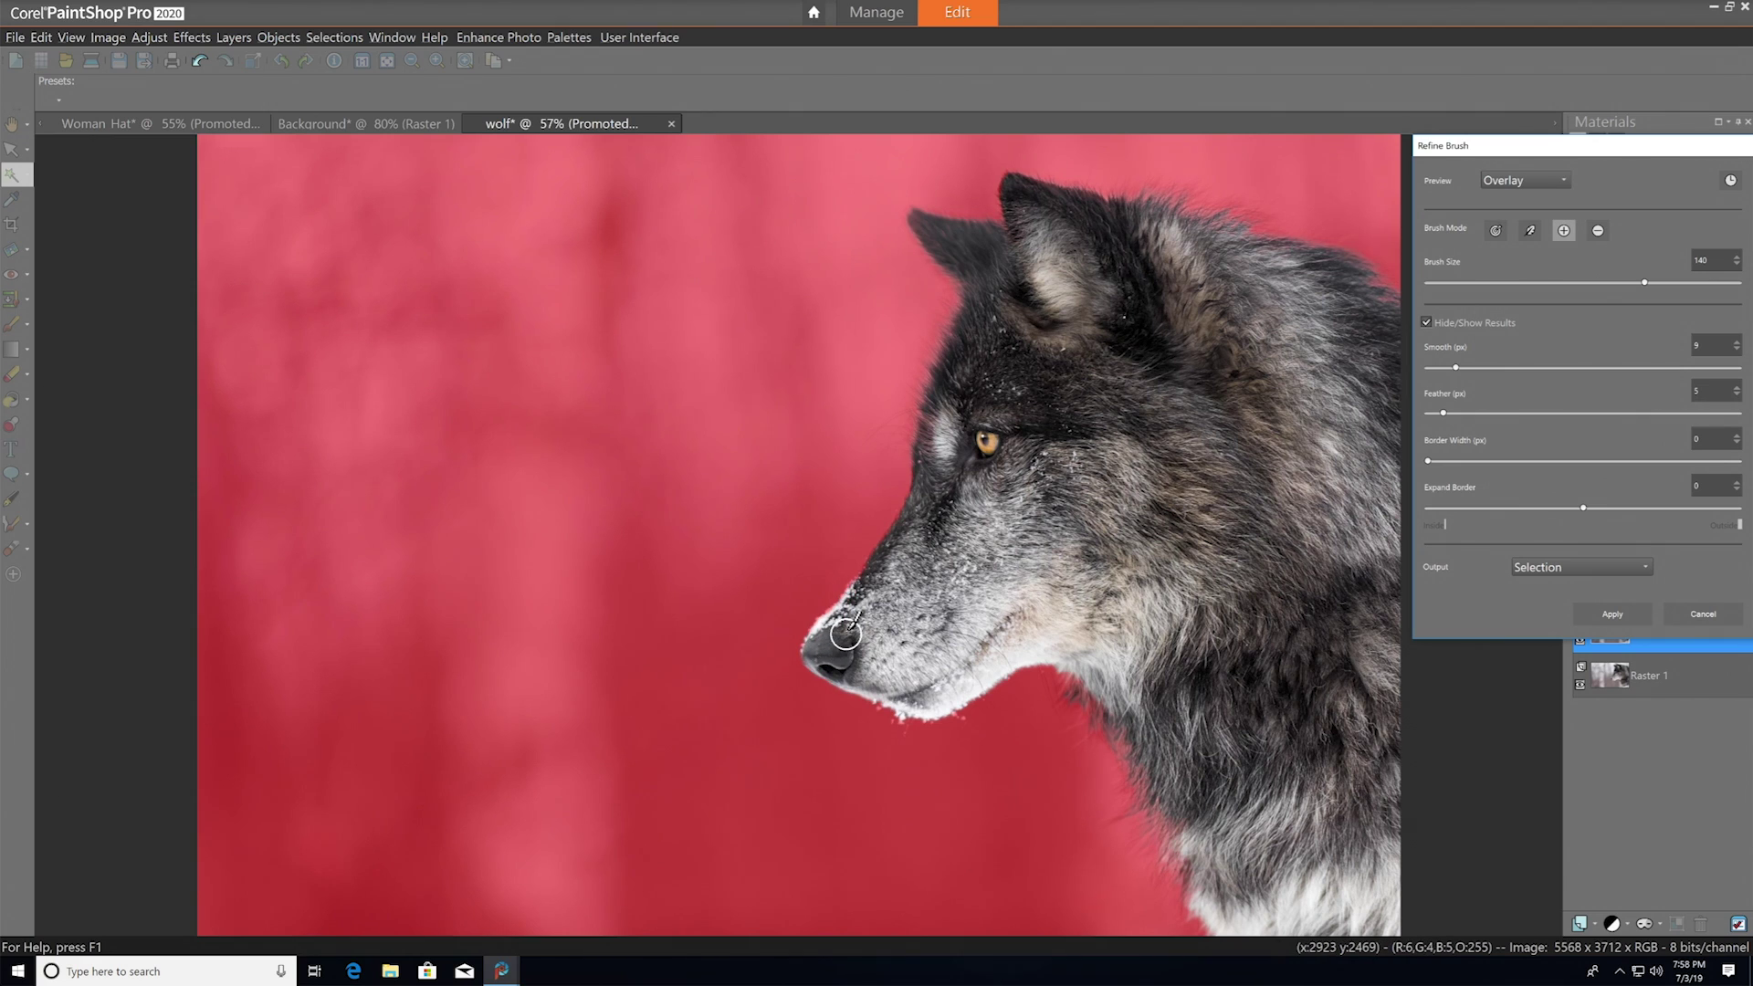